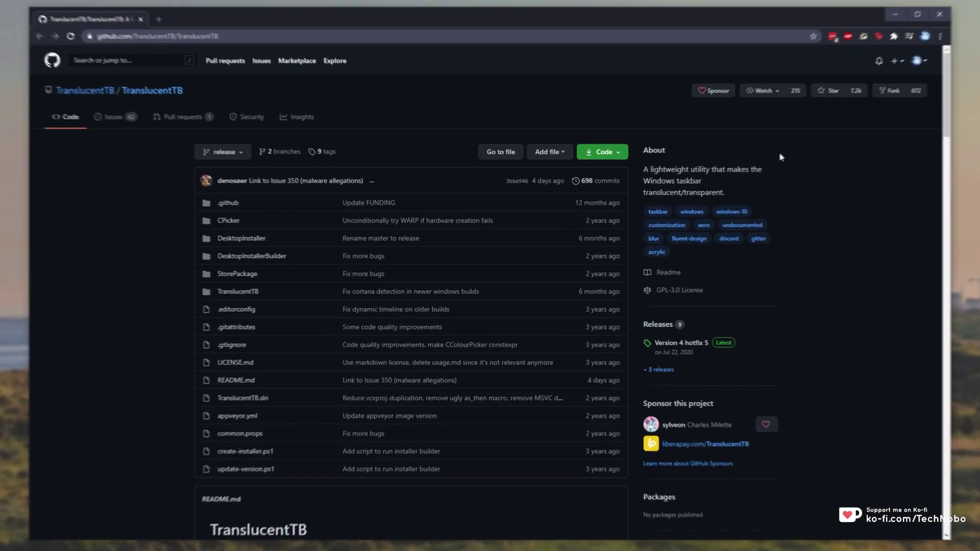
Step: Examine the README's feature list, covering the taskbar states, the dynamic modes and the option to show or hide Aero Peek
{"action": "scroll", "coordinate": [876, 129], "scroll_direction": "down", "scroll_amount": 9}
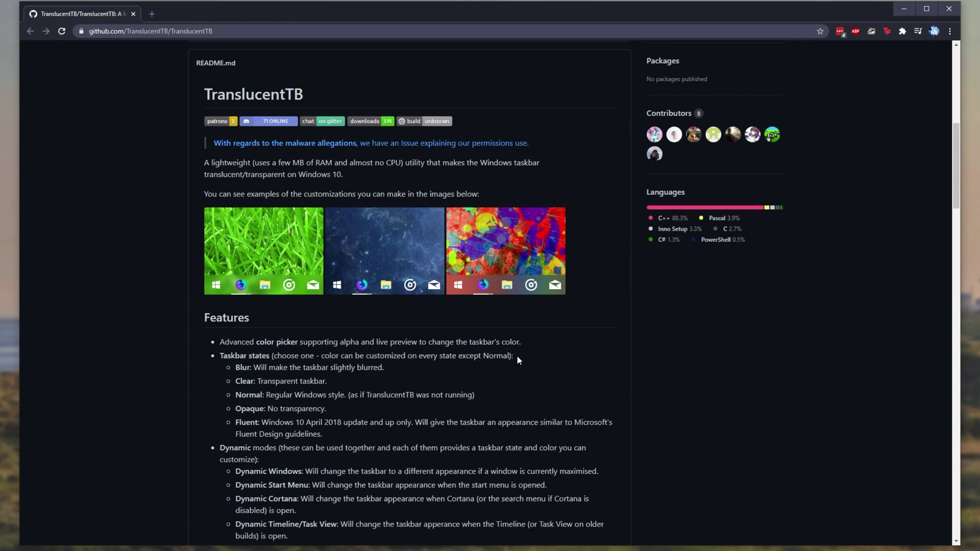
{"action": "scroll", "coordinate": [518, 360], "scroll_direction": "down", "scroll_amount": 2}
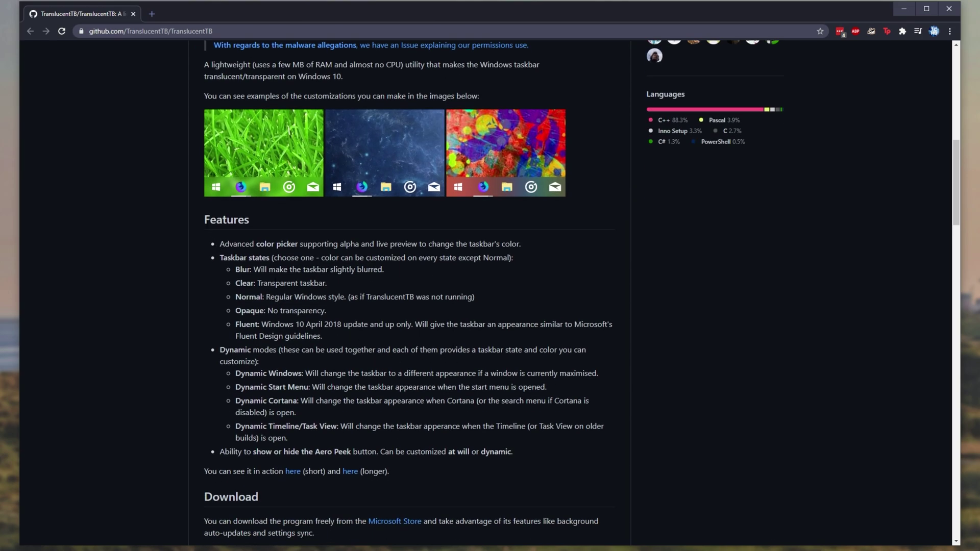
{"action": "left_click_drag", "start_coordinate": [236, 270], "coordinate": [258, 325]}
{"action": "left_click_drag", "start_coordinate": [220, 350], "coordinate": [252, 351]}
{"action": "left_click_drag", "start_coordinate": [235, 373], "coordinate": [302, 373]}
{"action": "left_click_drag", "start_coordinate": [236, 387], "coordinate": [309, 387]}
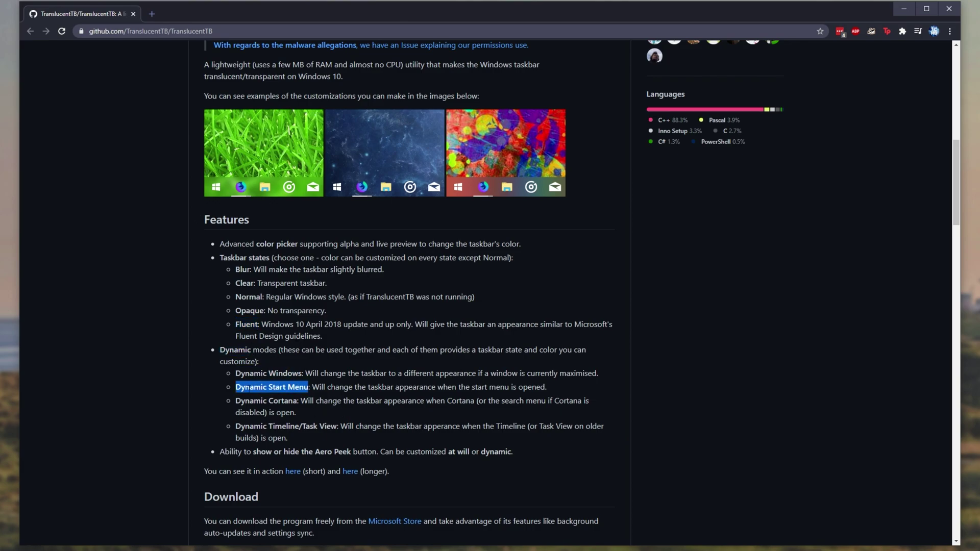
{"action": "left_click_drag", "start_coordinate": [235, 401], "coordinate": [297, 401]}
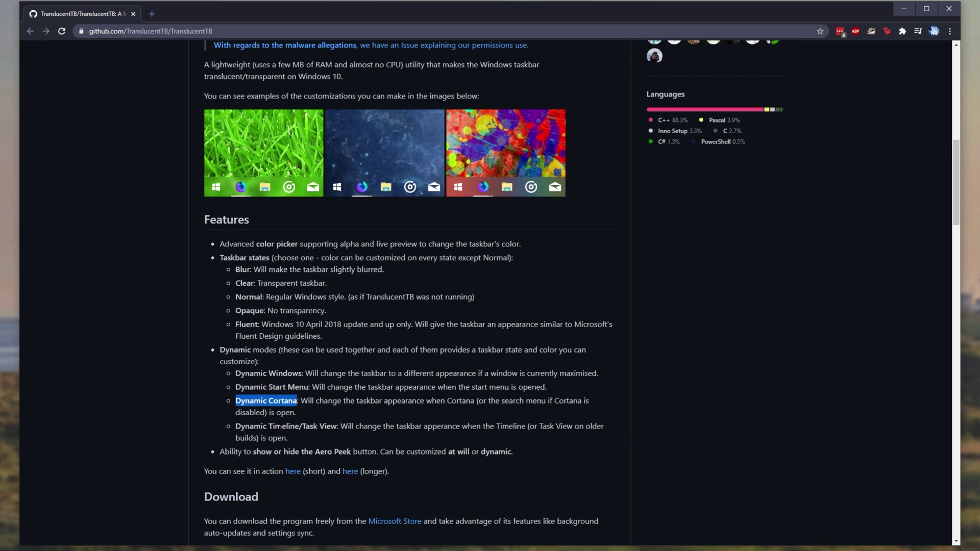
{"action": "left_click_drag", "start_coordinate": [236, 426], "coordinate": [337, 426]}
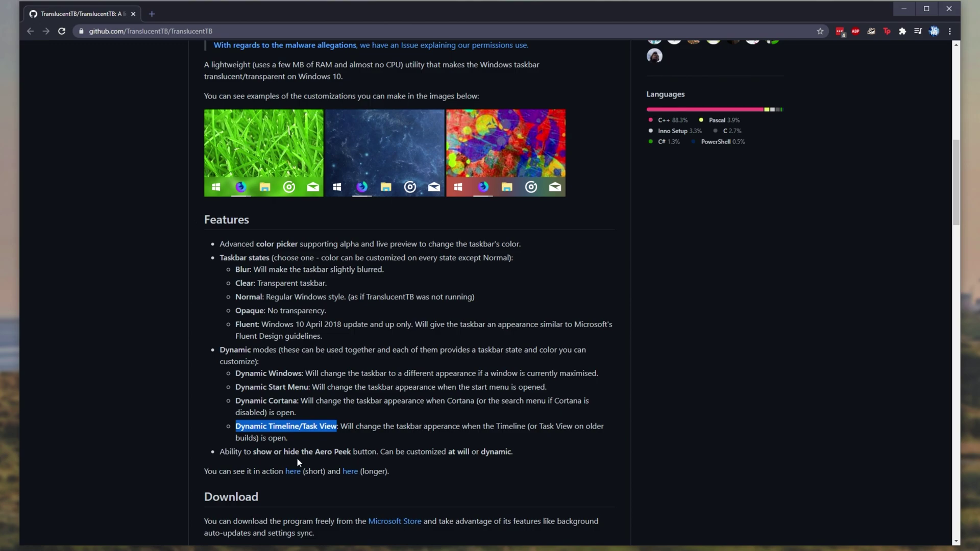
{"action": "left_click_drag", "start_coordinate": [219, 452], "coordinate": [377, 452]}
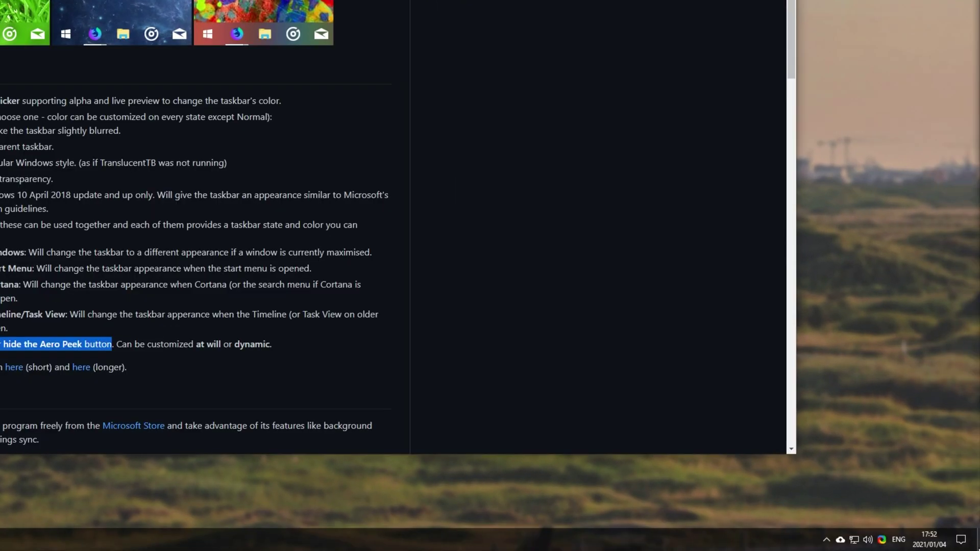
{"action": "left_click", "coordinate": [978, 543]}
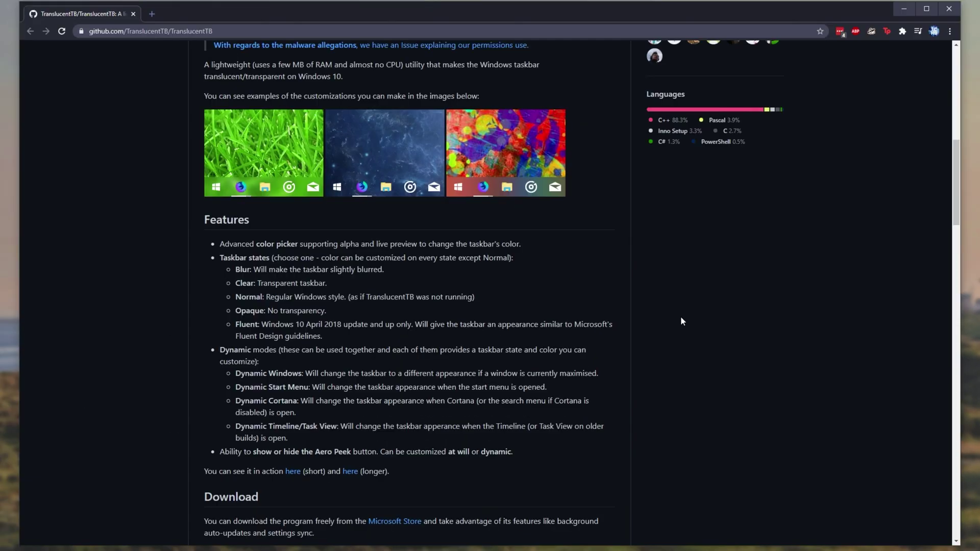
Step: Open the releases page from the README's Download section in a new tab and download TranslucentTB-setup.exe for Version 4 hotfix 5
{"action": "scroll", "coordinate": [679, 228], "scroll_direction": "down", "scroll_amount": 8}
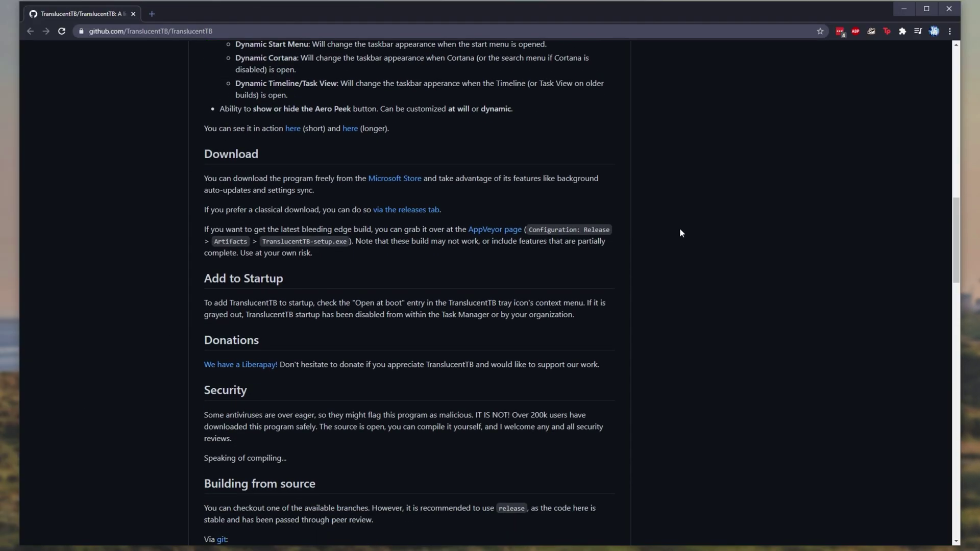
{"action": "double_click", "coordinate": [247, 106]}
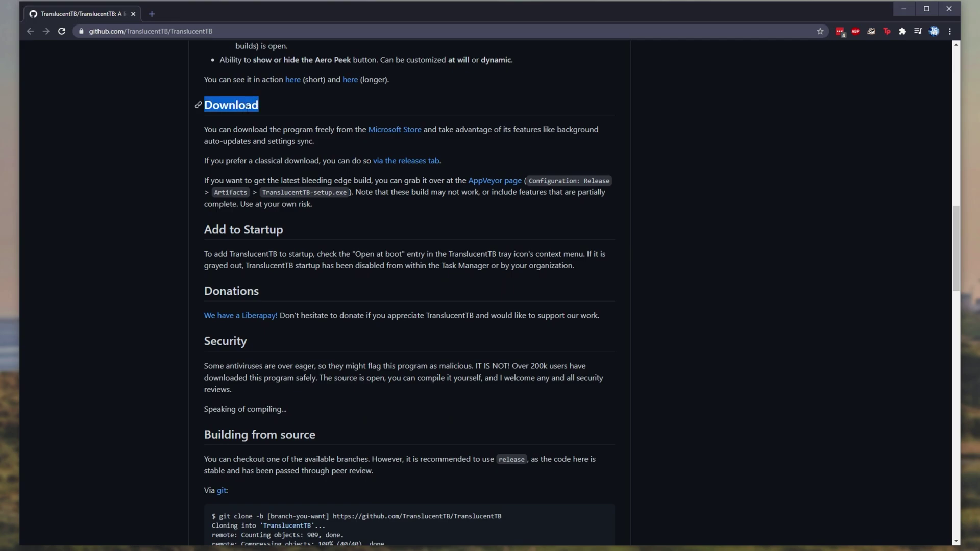
{"action": "left_click_drag", "start_coordinate": [204, 129], "coordinate": [309, 142]}
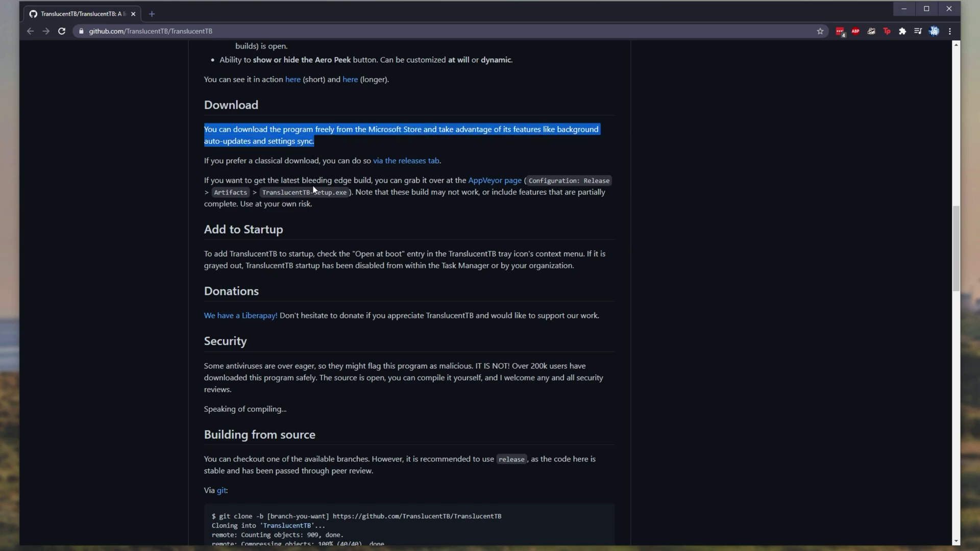
{"action": "left_click_drag", "start_coordinate": [205, 161], "coordinate": [420, 174]}
{"action": "left_click", "coordinate": [421, 173]}
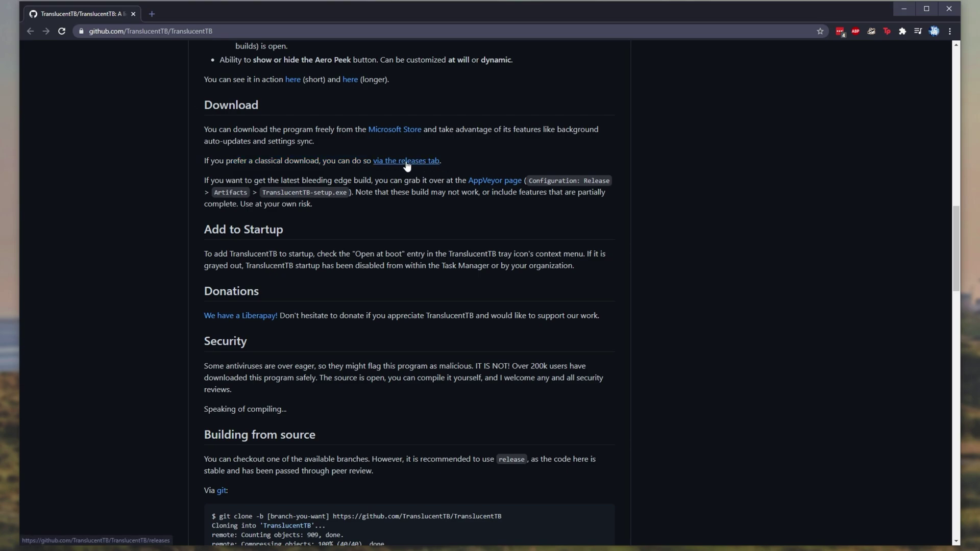
{"action": "middle_click", "coordinate": [412, 166]}
{"action": "scroll", "coordinate": [644, 462], "scroll_direction": "up", "scroll_amount": 18}
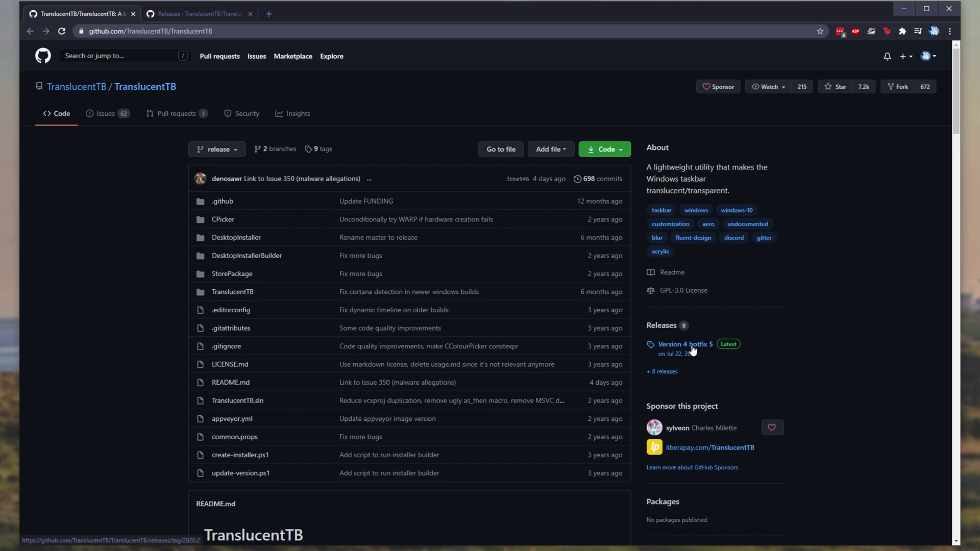
{"action": "left_click", "coordinate": [200, 14]}
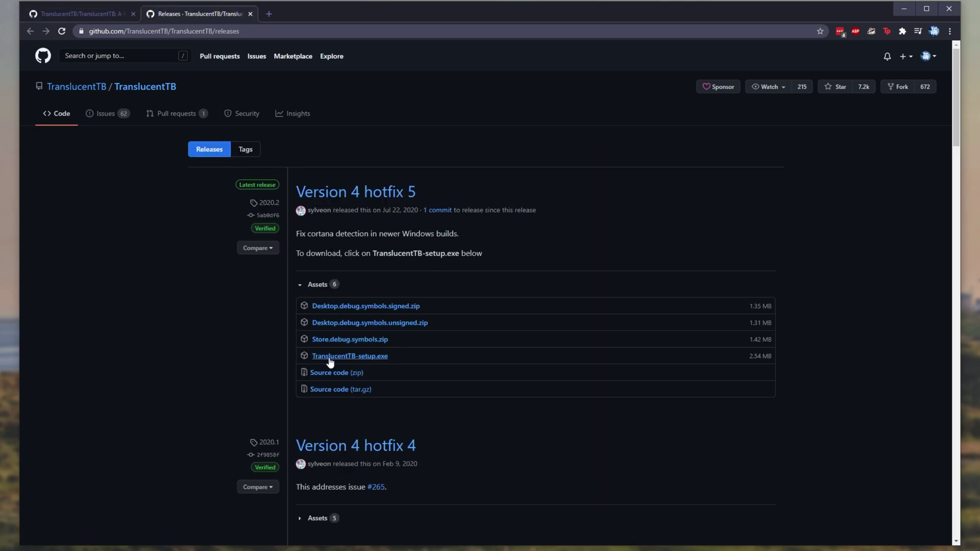
{"action": "left_click", "coordinate": [365, 359]}
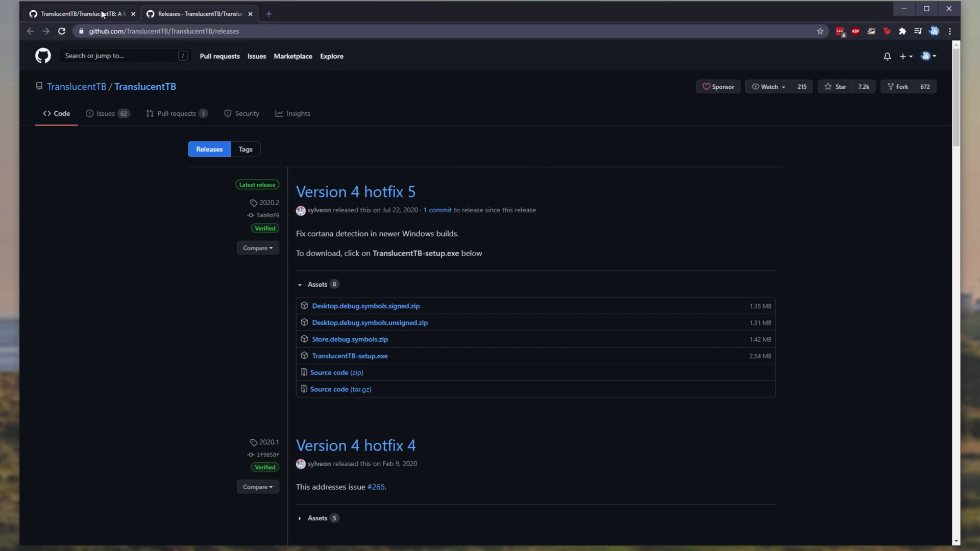
Step: Return to the repository's main page and open issue 350 on the malware allegations through the latest commit
{"action": "left_click", "coordinate": [101, 10]}
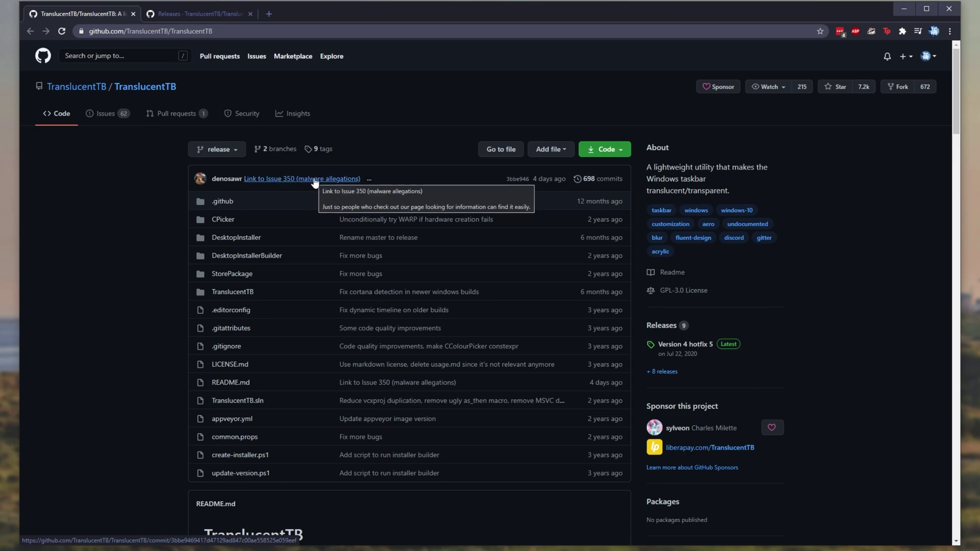
{"action": "left_click_drag", "start_coordinate": [315, 180], "coordinate": [299, 15]}
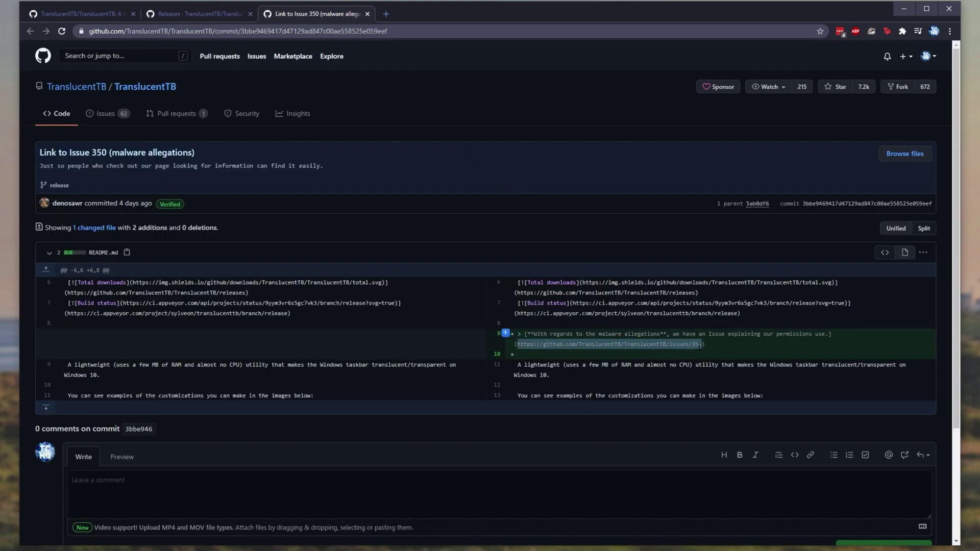
{"action": "left_click", "coordinate": [541, 344]}
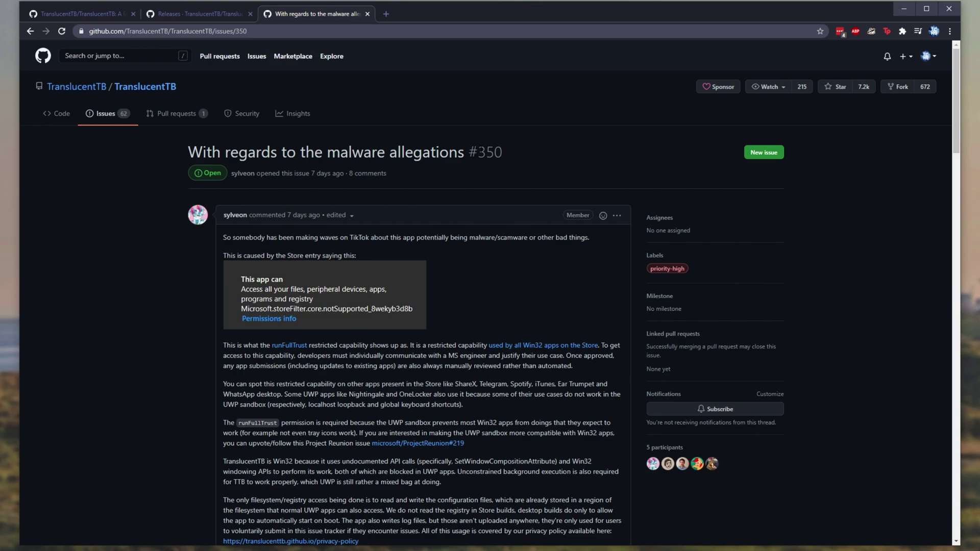
Step: Read the issue's opening post about the malware claims, the Store permission wording and other apps that use the same restricted capability
{"action": "double_click", "coordinate": [490, 152]}
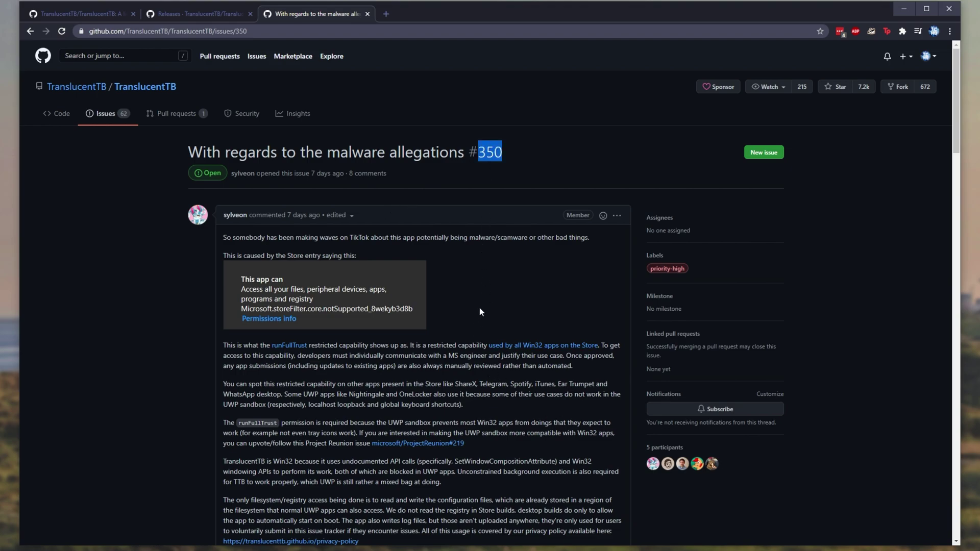
{"action": "double_click", "coordinate": [359, 238]}
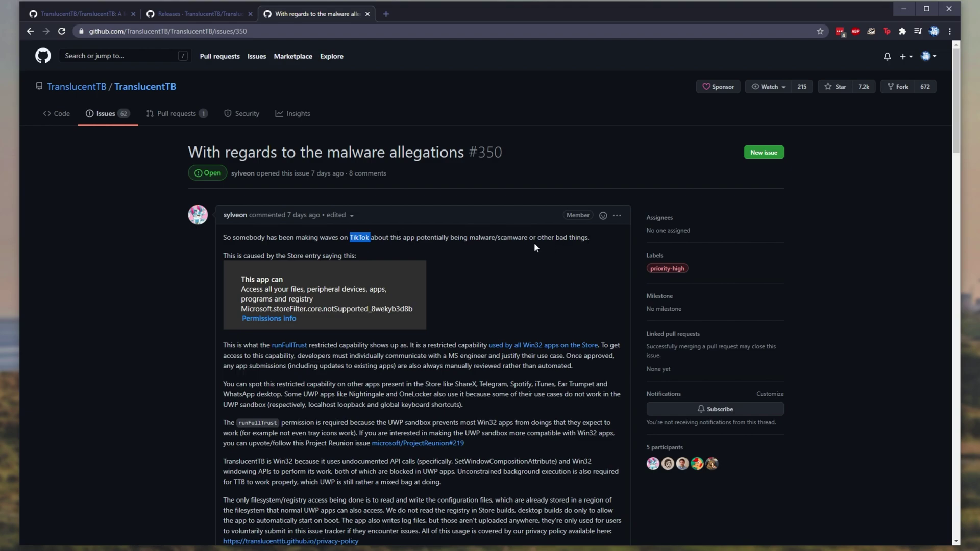
{"action": "double_click", "coordinate": [482, 238]}
{"action": "left_click_drag", "start_coordinate": [482, 237], "coordinate": [512, 238]}
{"action": "left_click_drag", "start_coordinate": [335, 310], "coordinate": [431, 298]}
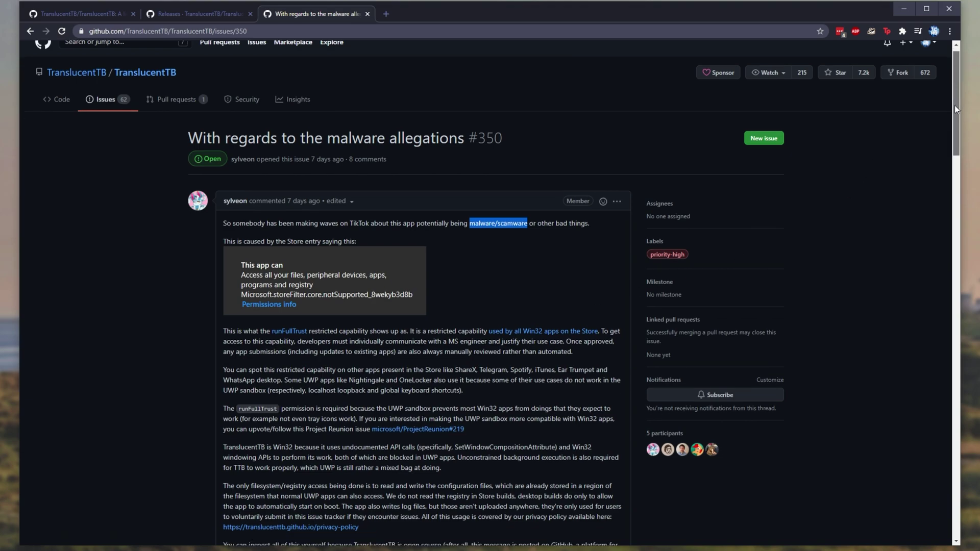
{"action": "left_click_drag", "start_coordinate": [955, 105], "coordinate": [967, 139]}
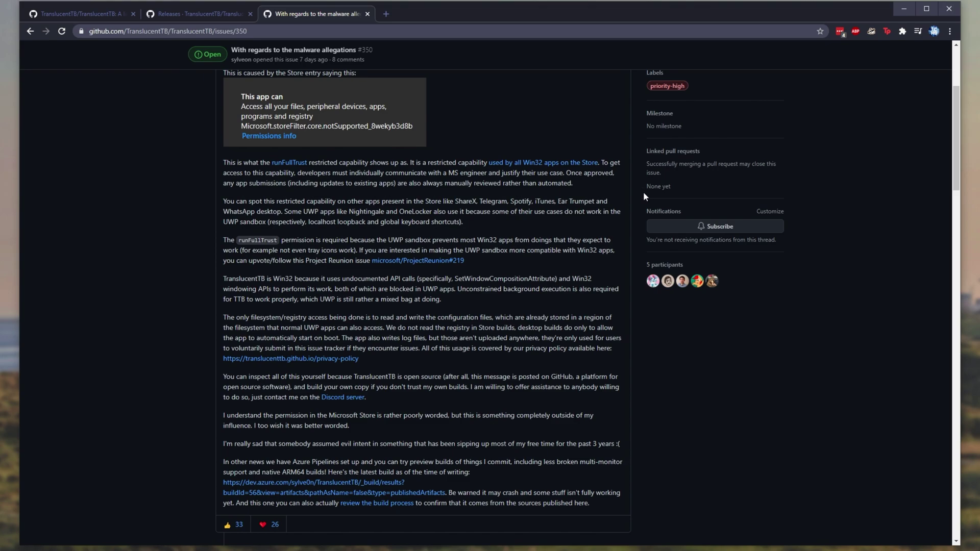
{"action": "left_click_drag", "start_coordinate": [223, 202], "coordinate": [453, 201]}
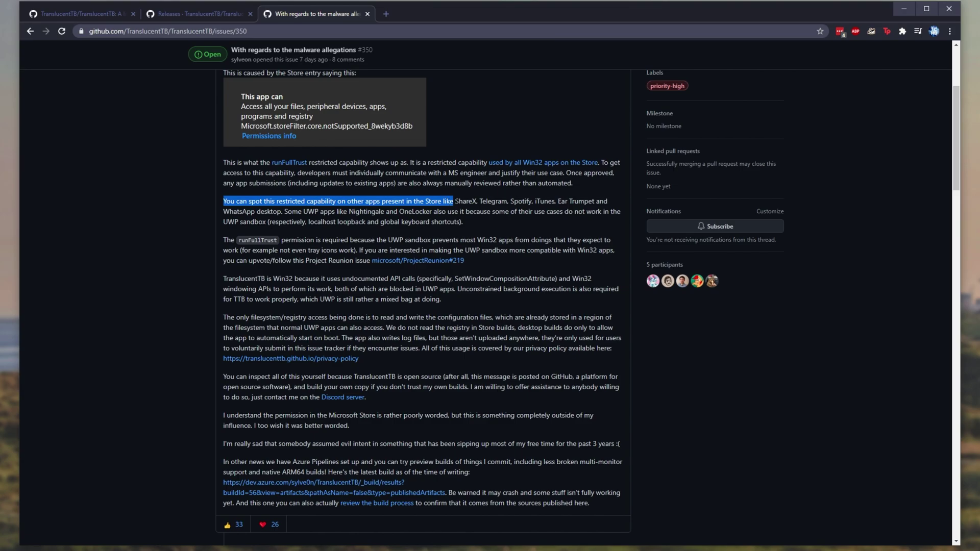
{"action": "double_click", "coordinate": [465, 201]}
{"action": "left_click", "coordinate": [511, 201]}
{"action": "double_click", "coordinate": [521, 201]}
{"action": "double_click", "coordinate": [545, 201]}
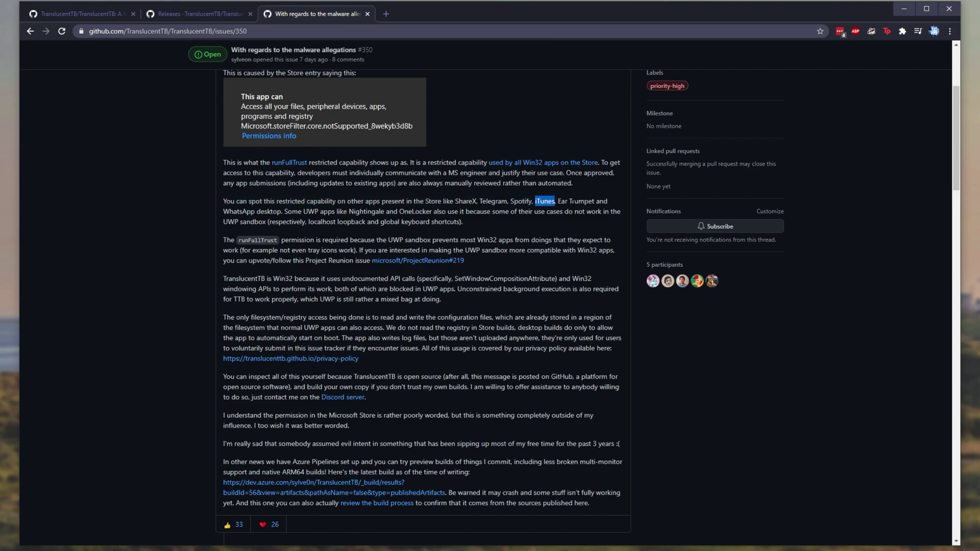
Step: Examine the list of popular Microsoft Store apps with the same permission further down the issue thread
{"action": "scroll", "coordinate": [615, 265], "scroll_direction": "down", "scroll_amount": 20}
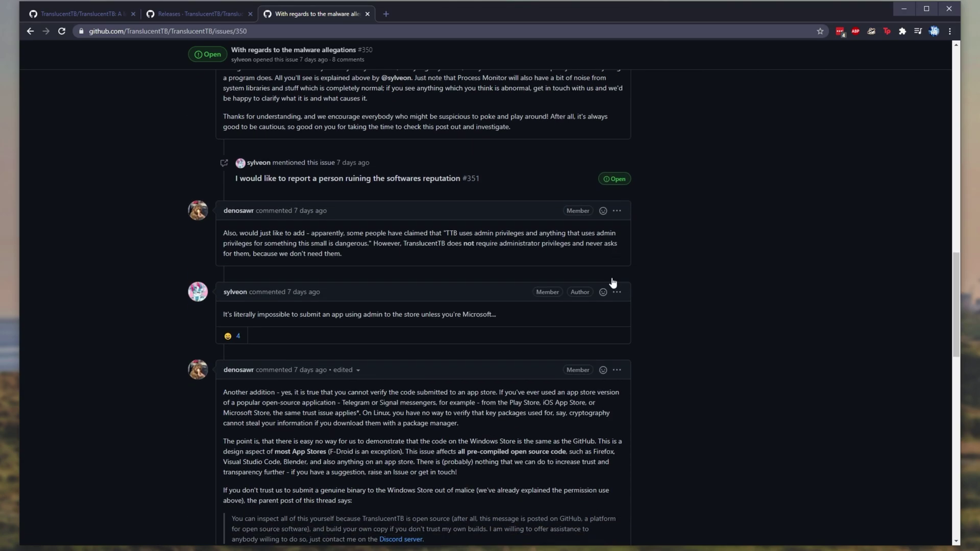
{"action": "scroll", "coordinate": [208, 261], "scroll_direction": "up", "scroll_amount": 2}
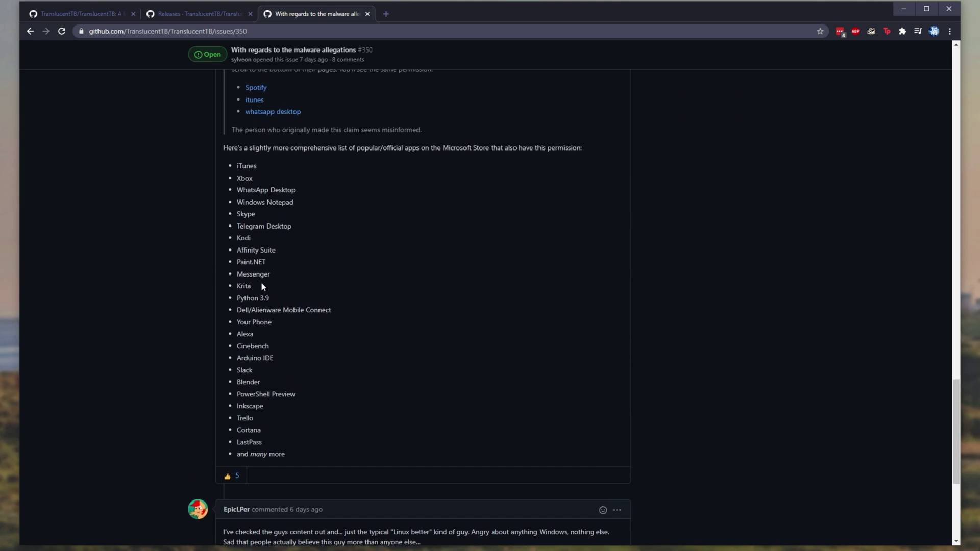
{"action": "left_click_drag", "start_coordinate": [315, 429], "coordinate": [256, 184]}
{"action": "left_click", "coordinate": [443, 188]}
{"action": "left_click_drag", "start_coordinate": [288, 454], "coordinate": [250, 454]}
{"action": "scroll", "coordinate": [316, 216], "scroll_direction": "up", "scroll_amount": 15}
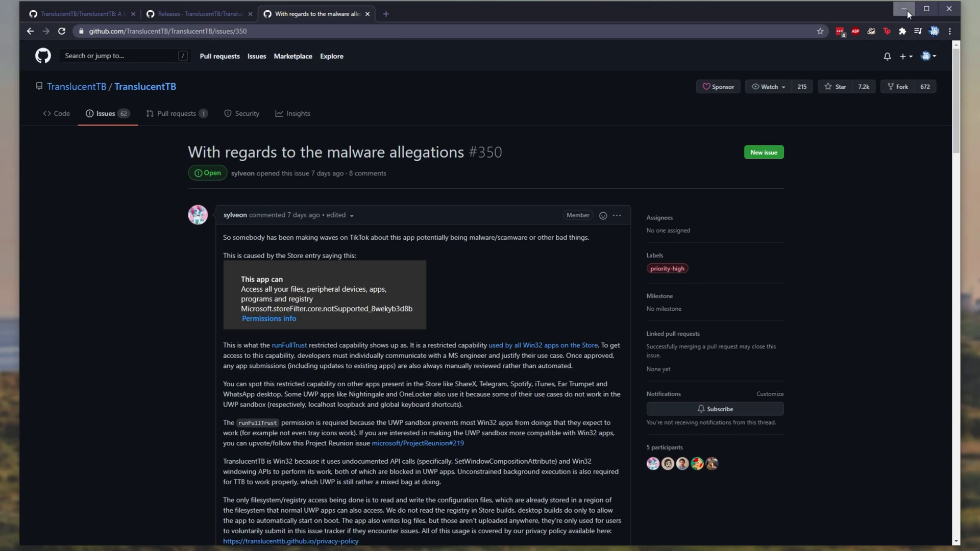
Step: Minimise the browser and install TranslucentTB in the default folder, accepting the licence agreement and launching it on finish
{"action": "left_click", "coordinate": [904, 9]}
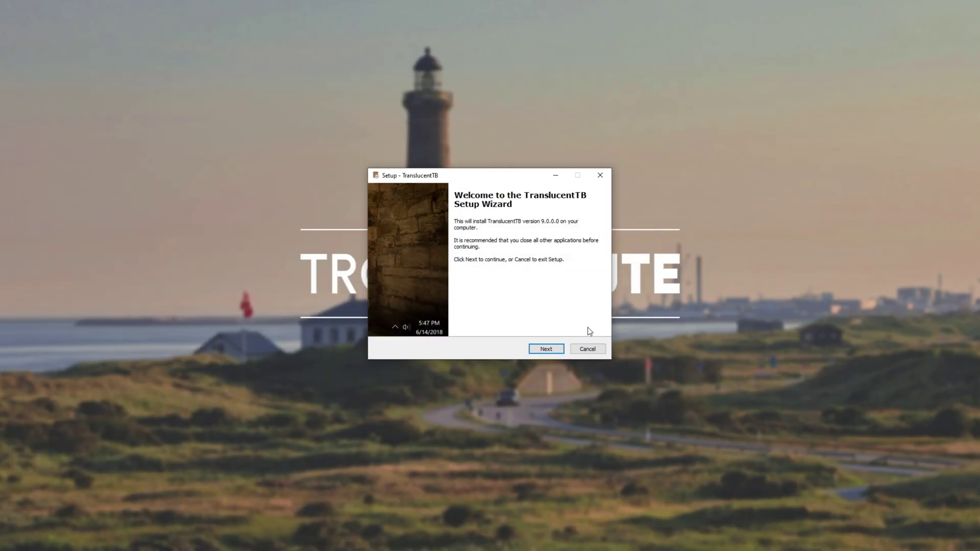
{"action": "left_click", "coordinate": [546, 348]}
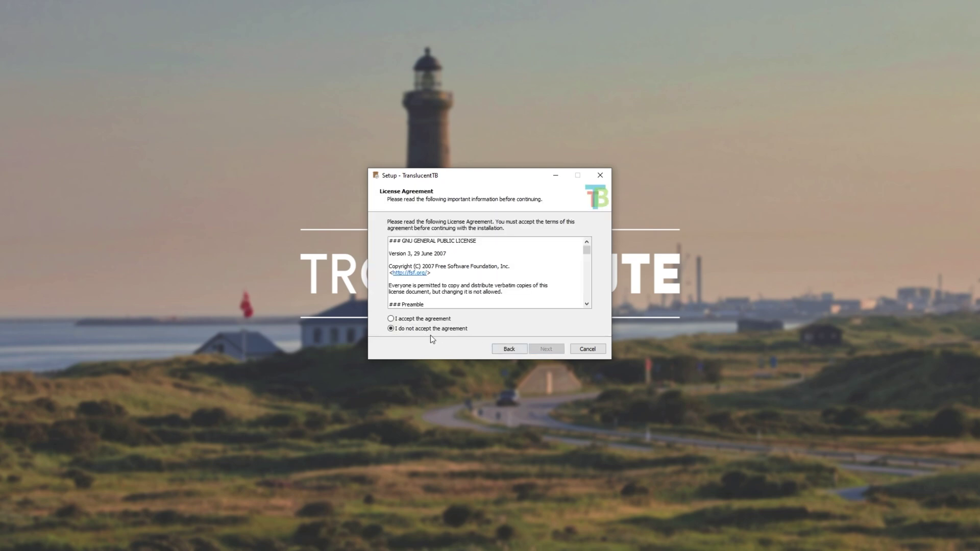
{"action": "left_click", "coordinate": [447, 321]}
{"action": "left_click", "coordinate": [545, 349]}
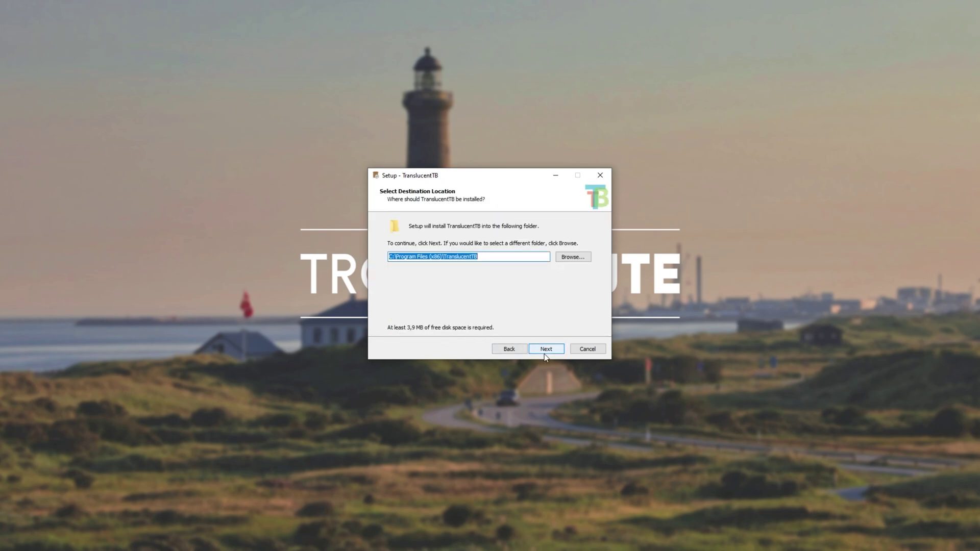
{"action": "left_click", "coordinate": [544, 353]}
{"action": "left_click", "coordinate": [543, 350]}
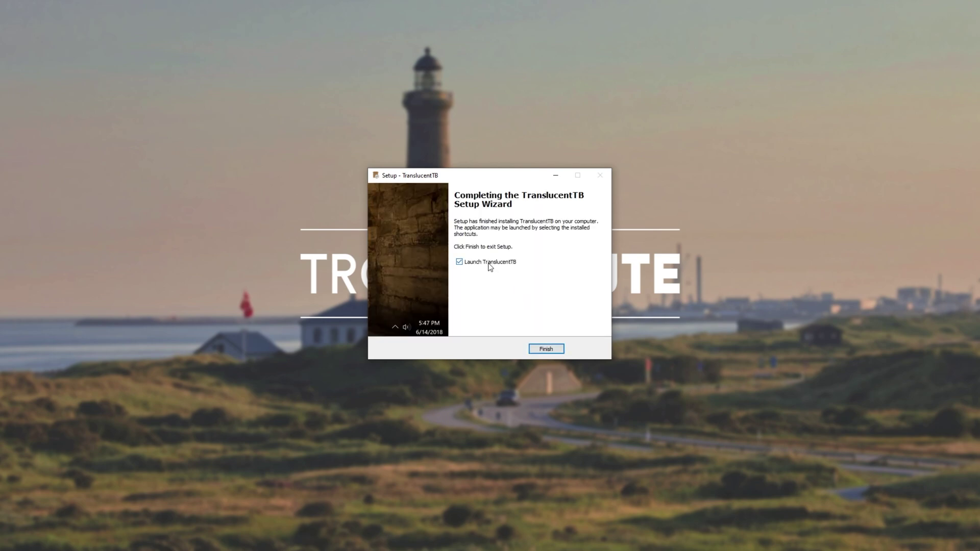
{"action": "left_click", "coordinate": [544, 349]}
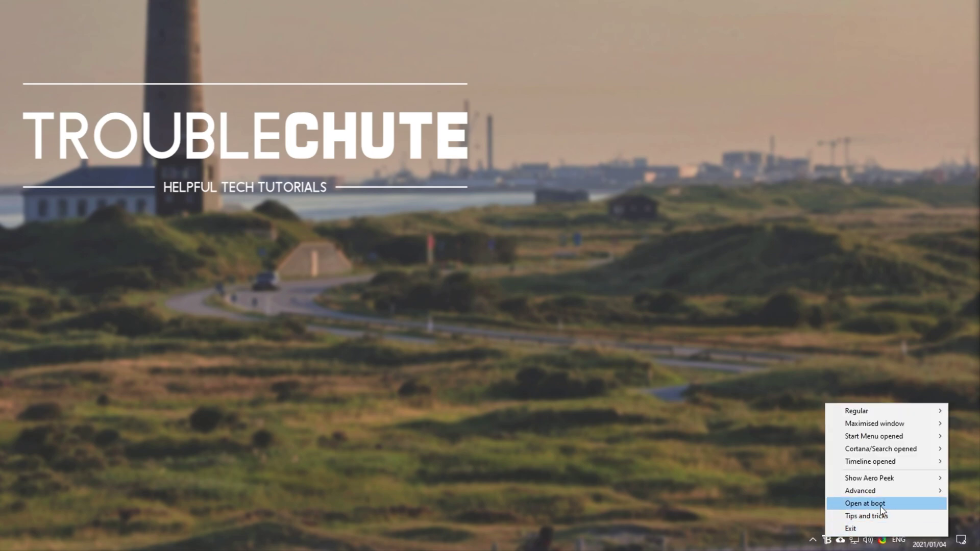
Step: Maximise the browser and set the maximised-window taskbar's accent colour to bright cyan (R 0, G 247, B 253) with alpha 104
{"action": "mouse_move", "coordinate": [882, 413]}
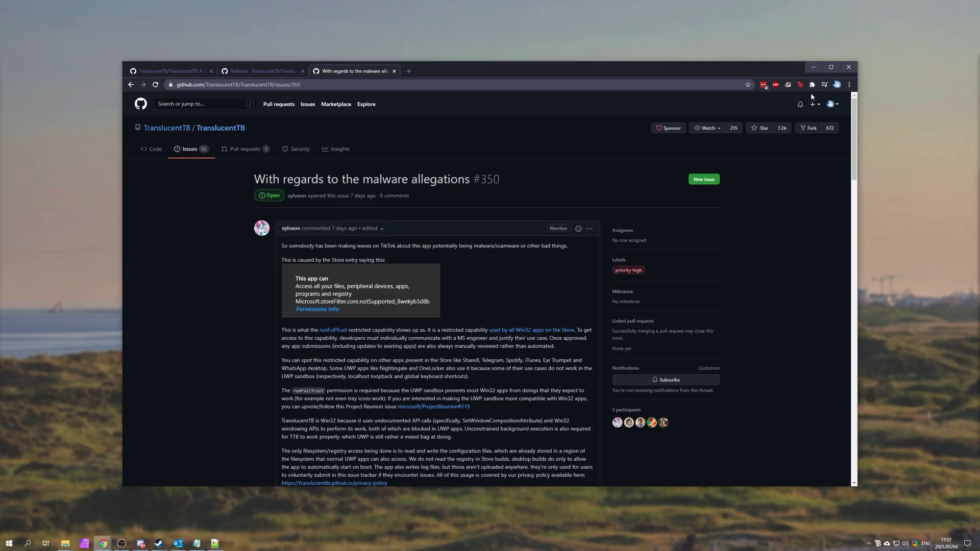
{"action": "left_click", "coordinate": [831, 67]}
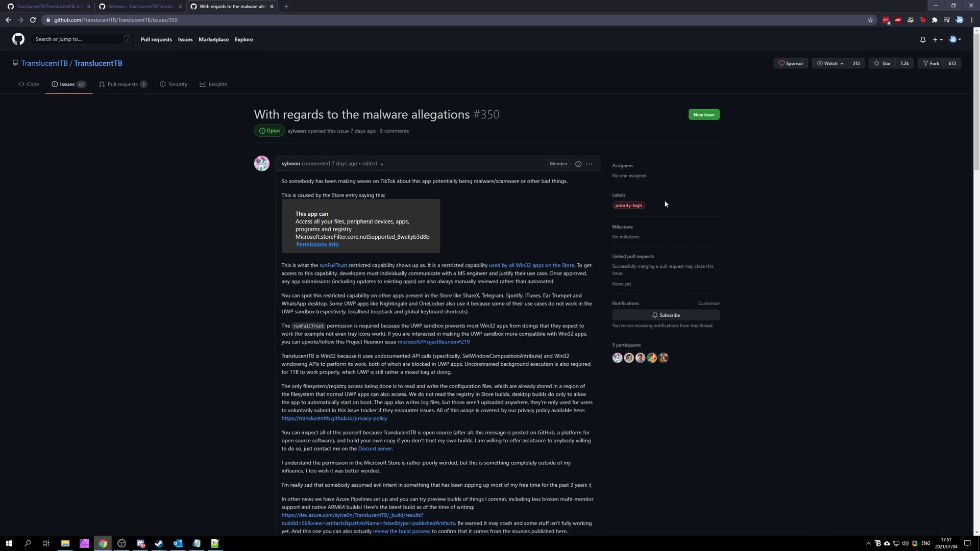
{"action": "right_click", "coordinate": [878, 544]}
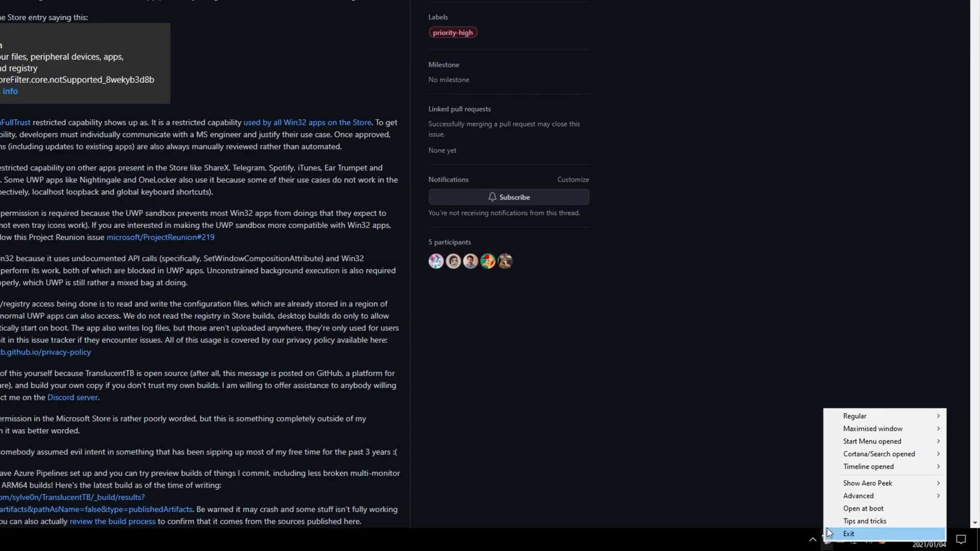
{"action": "mouse_move", "coordinate": [900, 470]}
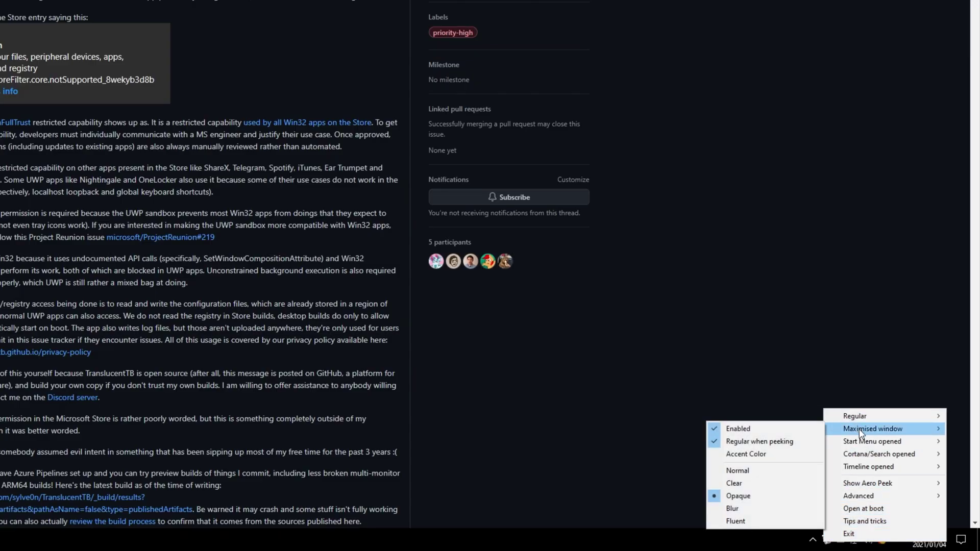
{"action": "left_click", "coordinate": [772, 453]}
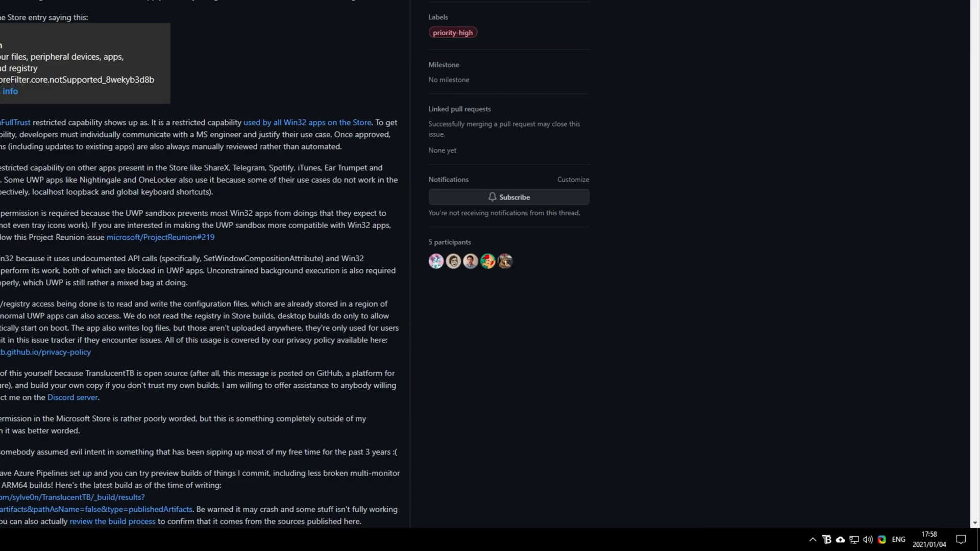
{"action": "left_click", "coordinate": [688, 417]}
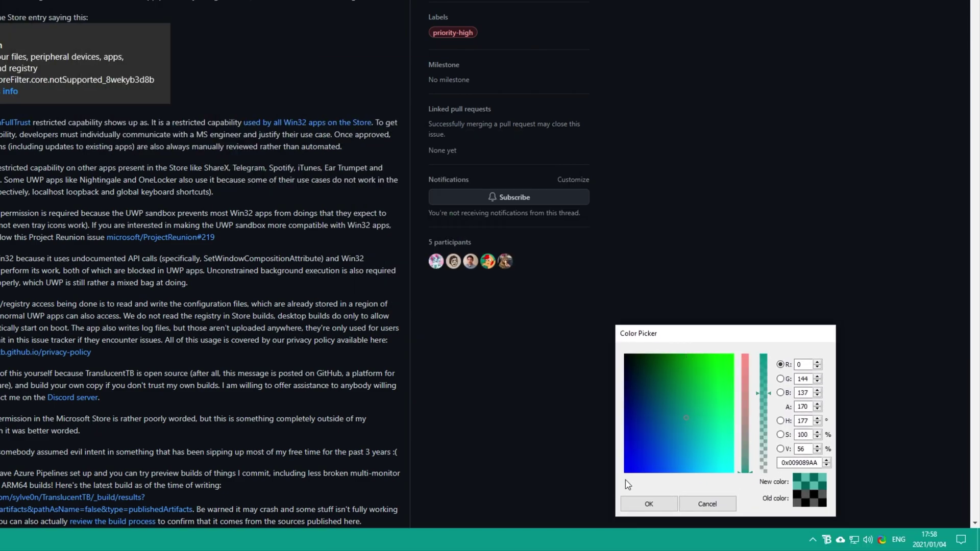
{"action": "mouse_move", "coordinate": [631, 471]}
{"action": "left_mouse_down"}
{"action": "mouse_move", "coordinate": [711, 469]}
{"action": "mouse_move", "coordinate": [706, 449]}
{"action": "mouse_move", "coordinate": [724, 468]}
{"action": "mouse_move", "coordinate": [749, 473]}
{"action": "left_mouse_up"}
{"action": "mouse_move", "coordinate": [764, 395]}
{"action": "left_mouse_down"}
{"action": "mouse_move", "coordinate": [764, 479]}
{"action": "mouse_move", "coordinate": [767, 450]}
{"action": "mouse_move", "coordinate": [763, 466]}
{"action": "mouse_move", "coordinate": [775, 456]}
{"action": "mouse_move", "coordinate": [762, 374]}
{"action": "mouse_move", "coordinate": [764, 447]}
{"action": "mouse_move", "coordinate": [767, 407]}
{"action": "mouse_move", "coordinate": [766, 424]}
{"action": "left_mouse_up"}
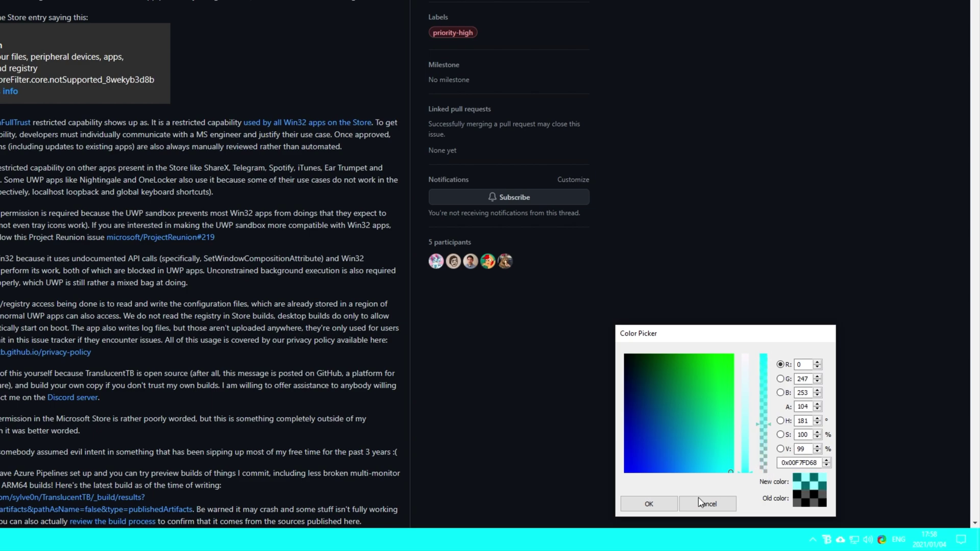
{"action": "left_click", "coordinate": [658, 505]}
Step: Change the maximised-window taskbar style to Blur and lower its accent colour's alpha to about 60
{"action": "right_click", "coordinate": [827, 539]}
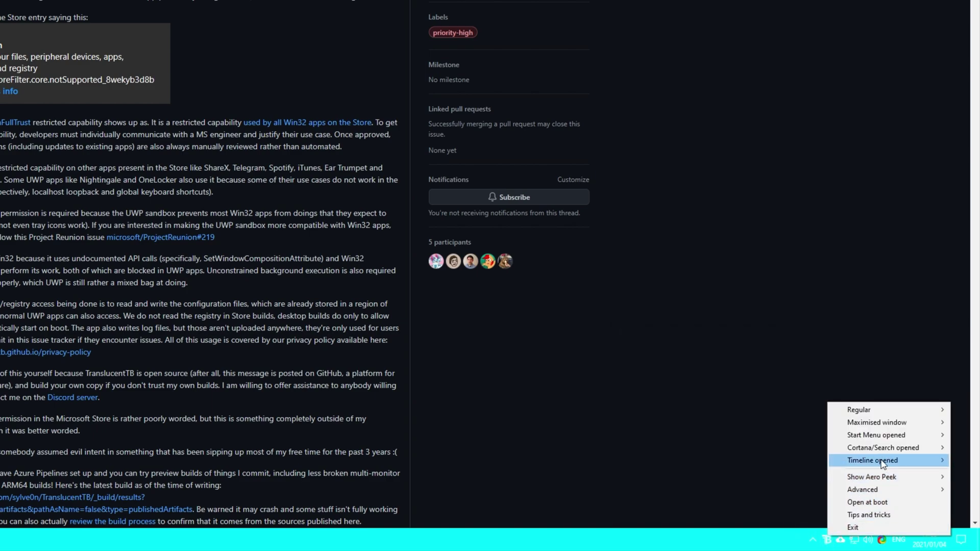
{"action": "mouse_move", "coordinate": [863, 426]}
{"action": "left_click", "coordinate": [765, 503]}
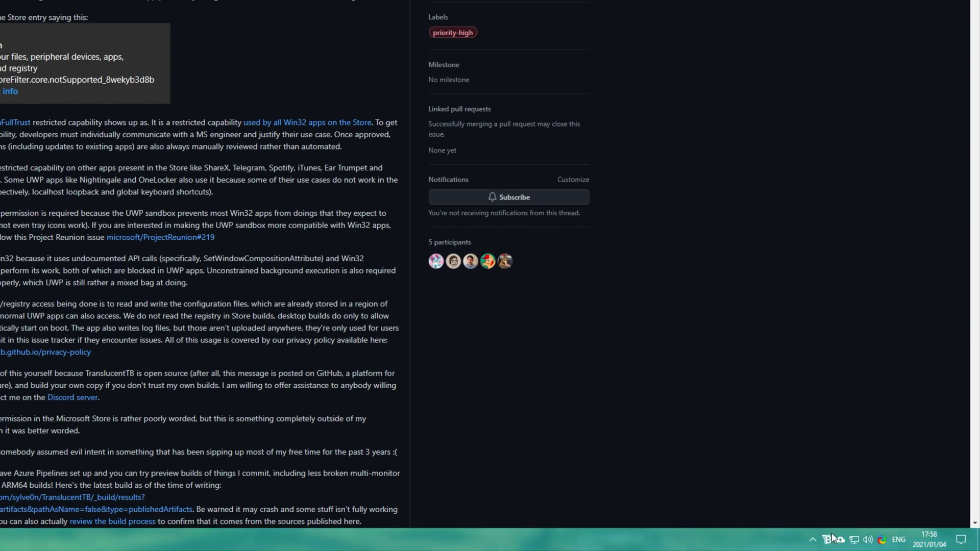
{"action": "right_click", "coordinate": [832, 540]}
{"action": "mouse_move", "coordinate": [878, 438]}
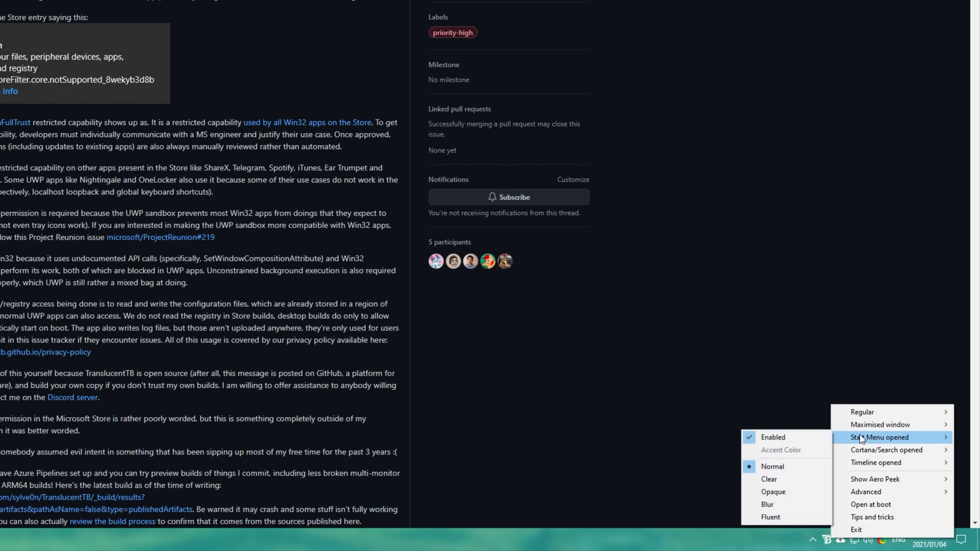
{"action": "left_click", "coordinate": [789, 451]}
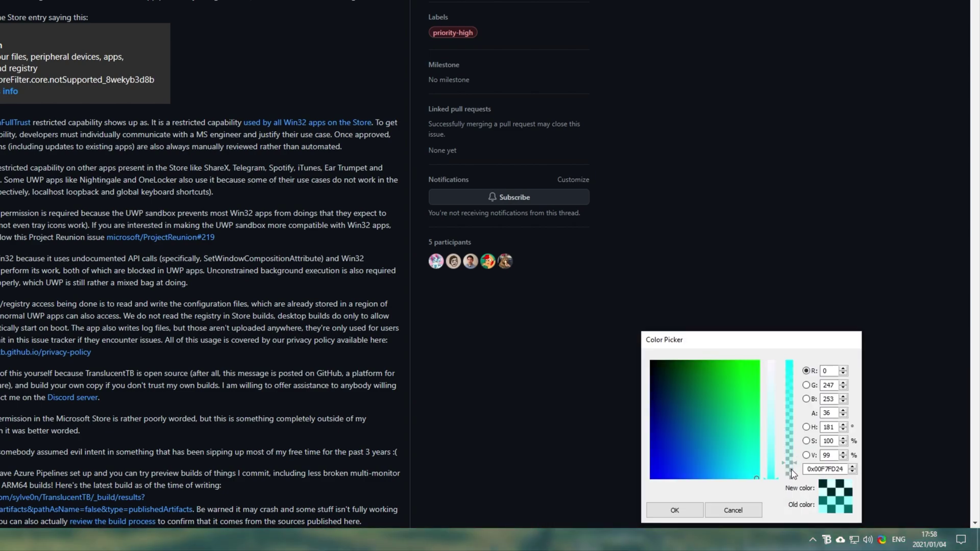
{"action": "mouse_move", "coordinate": [792, 471]}
{"action": "left_mouse_down"}
{"action": "mouse_move", "coordinate": [791, 480]}
{"action": "mouse_move", "coordinate": [795, 467]}
{"action": "left_mouse_up"}
{"action": "key", "text": "Return"}
Step: Preview the taskbar with the Start menu open and set its style for the Start Menu opened state to Clear
{"action": "right_click", "coordinate": [823, 539]}
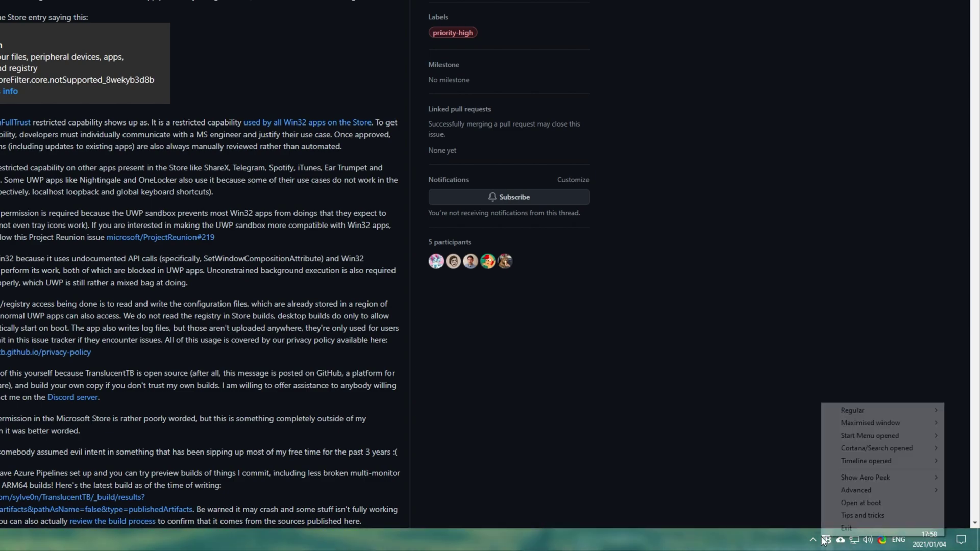
{"action": "mouse_move", "coordinate": [854, 442]}
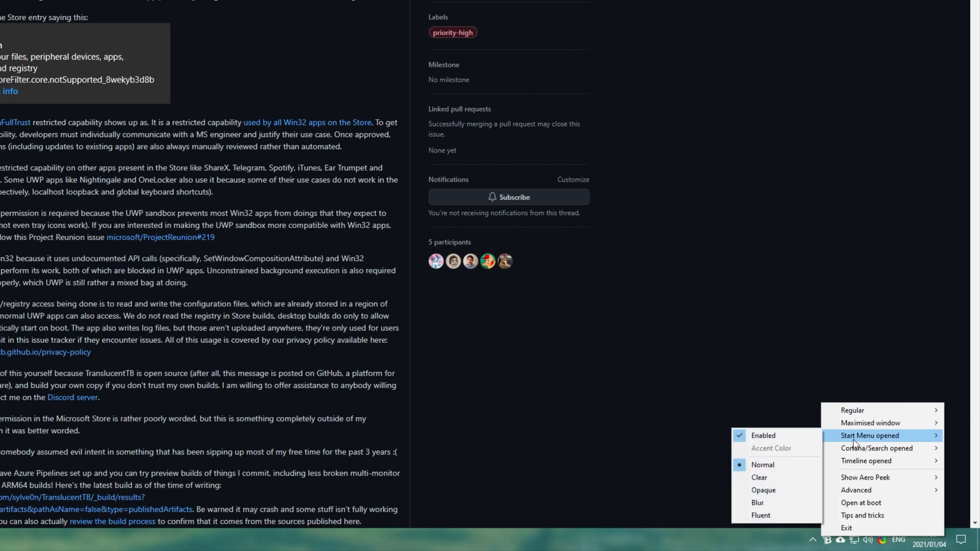
{"action": "left_click", "coordinate": [720, 455]}
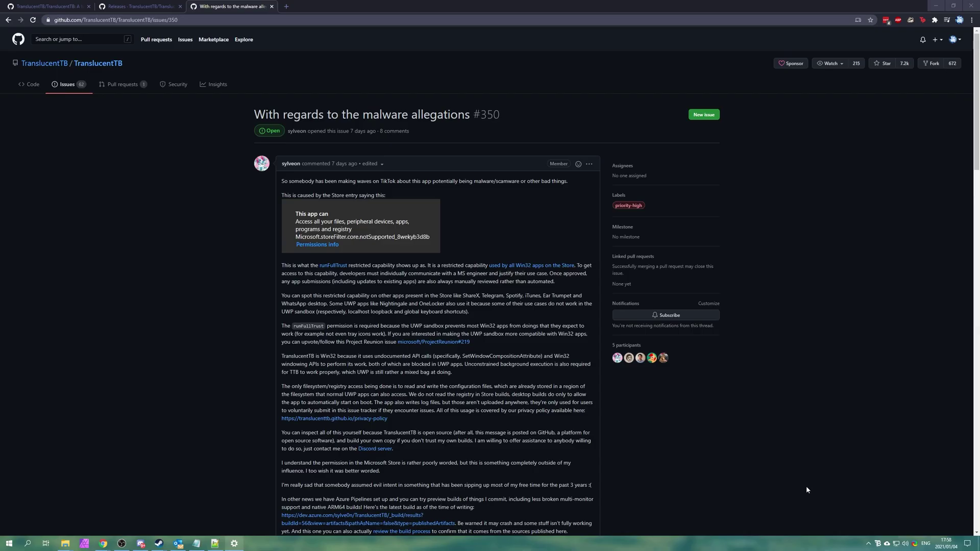
{"action": "key", "text": "super"}
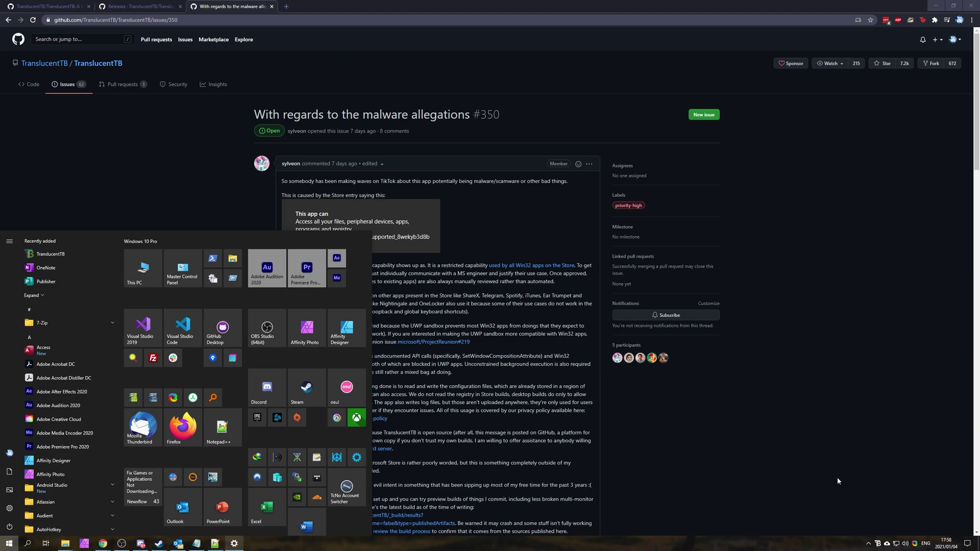
{"action": "right_click", "coordinate": [876, 545]}
{"action": "mouse_move", "coordinate": [914, 476]}
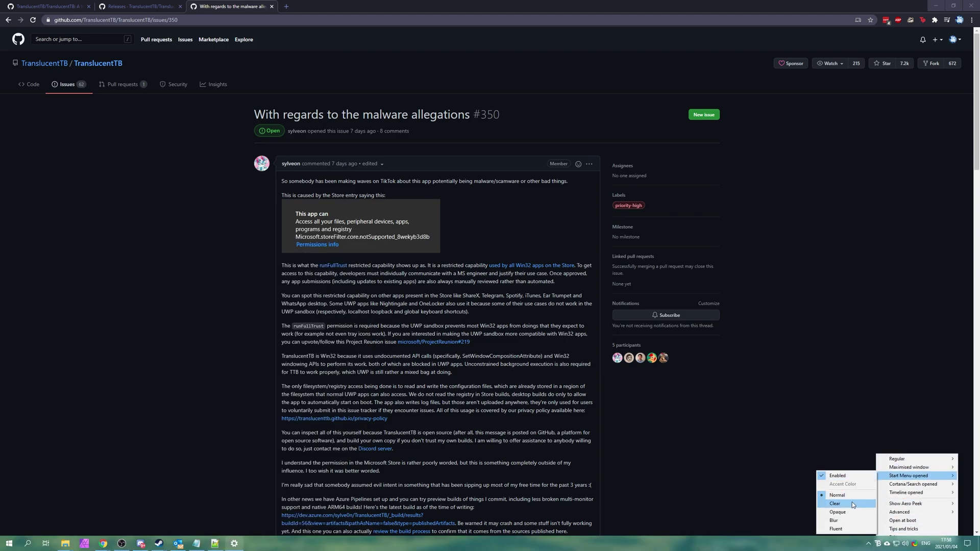
{"action": "left_click", "coordinate": [852, 504]}
Step: Open and close the Start menu repeatedly to compare the taskbar's look in both states over the maximised browser
{"action": "key", "text": "super"}
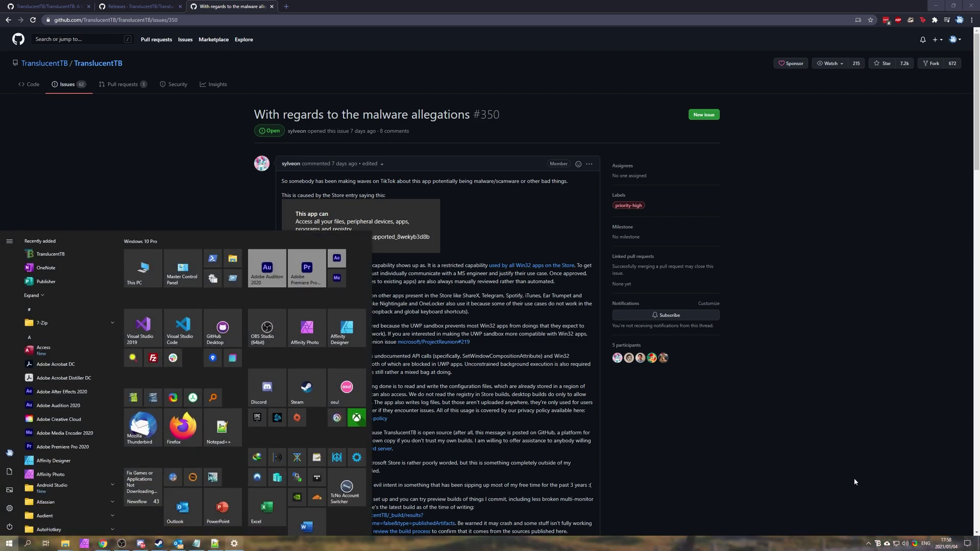
{"action": "key", "text": "super"}
{"action": "key", "text": "super"}
{"action": "key", "text": "super"}
{"action": "key", "text": "super"}
{"action": "key", "text": "super"}
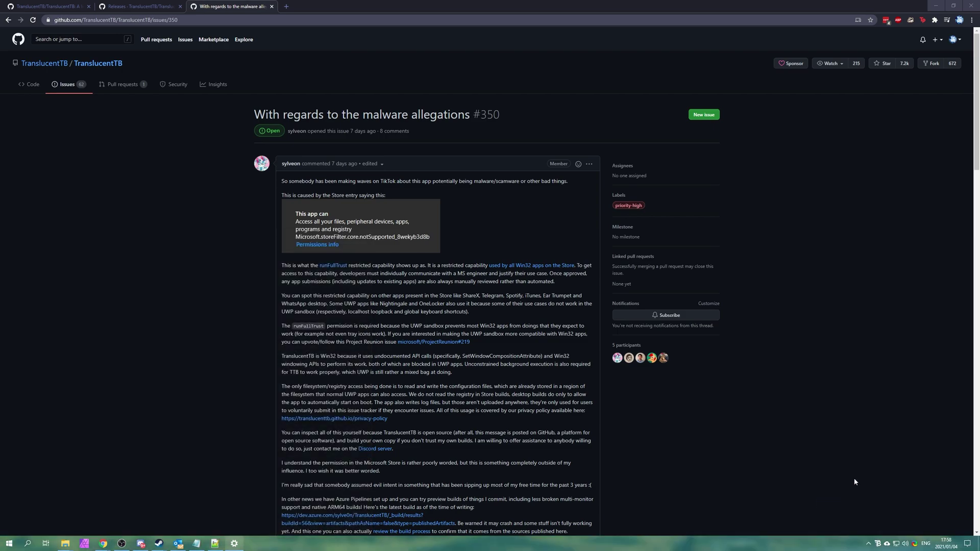
{"action": "key", "text": "super"}
{"action": "key", "text": "super"}
{"action": "key", "text": "super"}
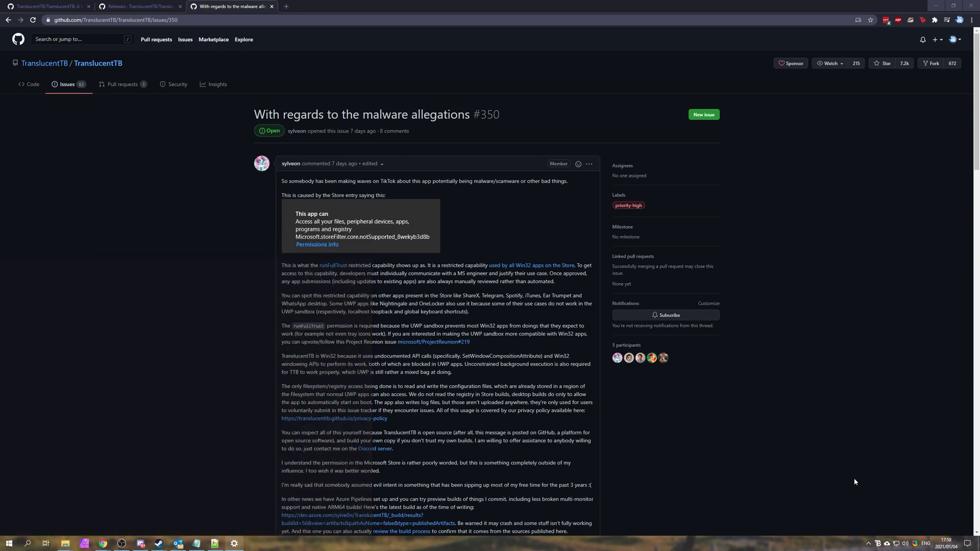
{"action": "key", "text": "super"}
{"action": "key", "text": "super"}
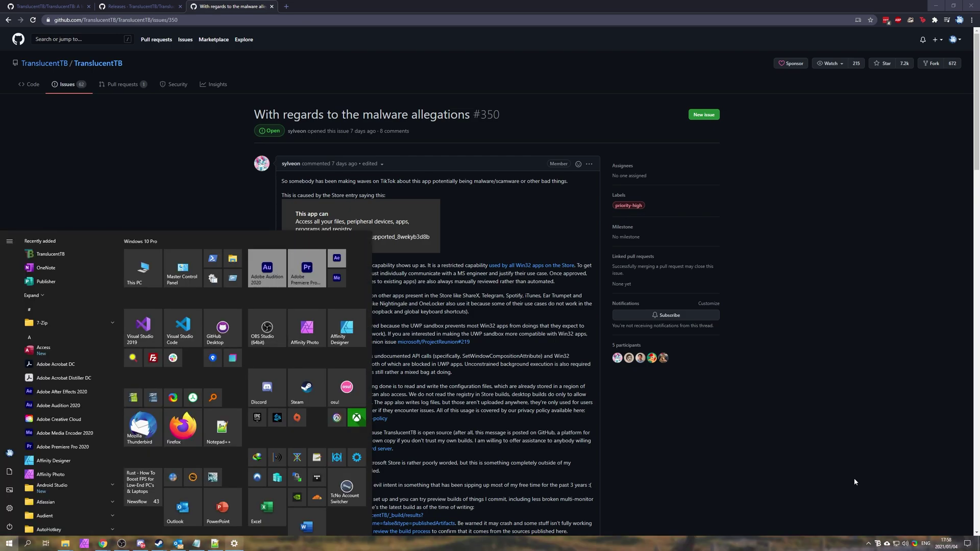
{"action": "key", "text": "super"}
{"action": "key", "text": "super"}
{"action": "key", "text": "super"}
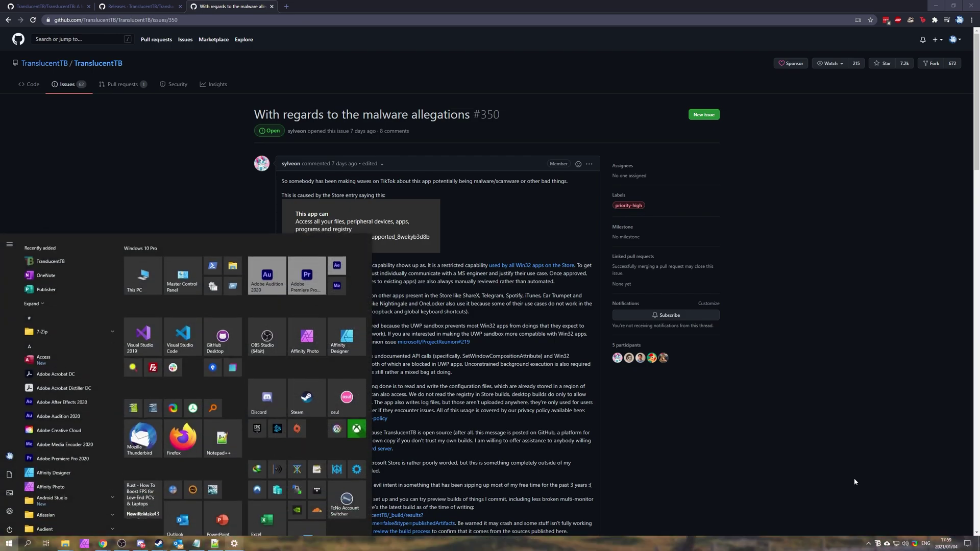
Step: Set the taskbar style for the maximised window state to Fluent
{"action": "right_click", "coordinate": [877, 546]}
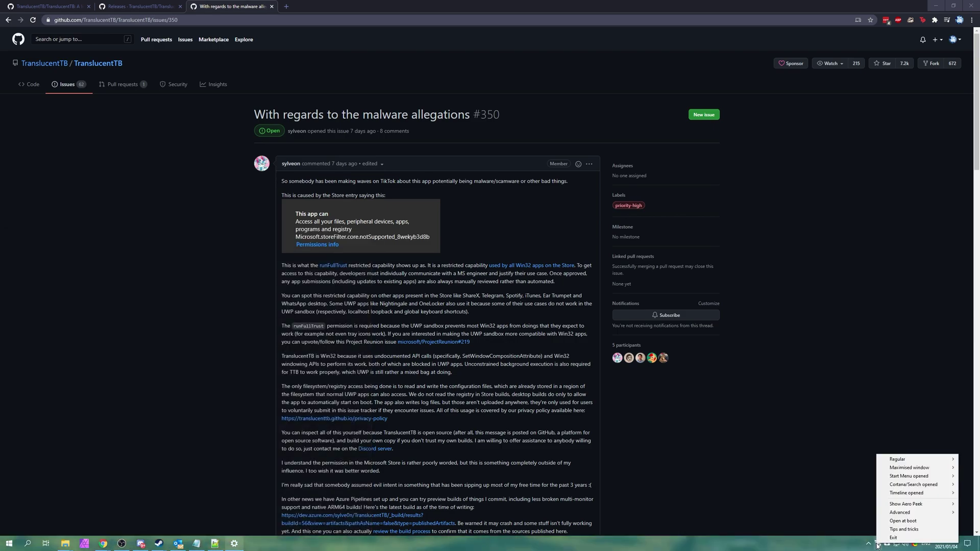
{"action": "mouse_move", "coordinate": [900, 470]}
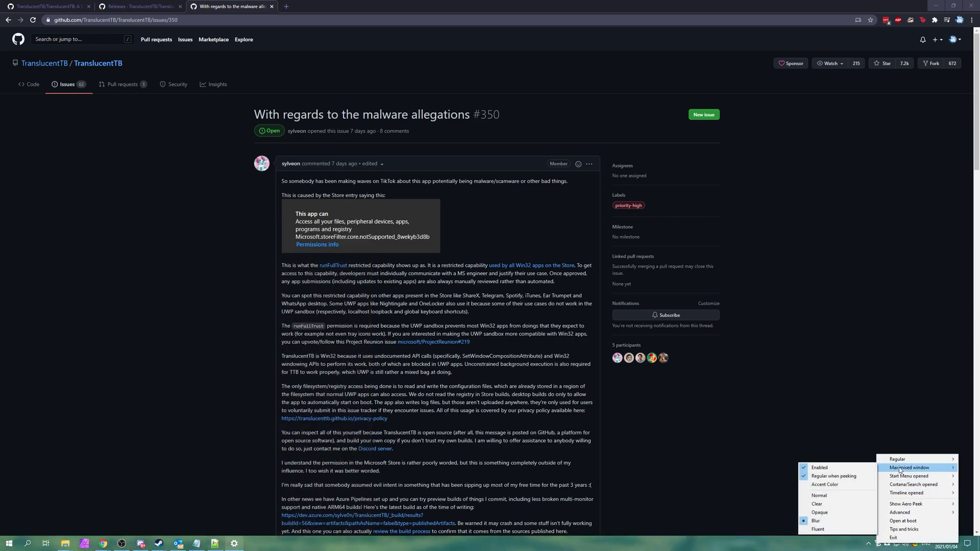
{"action": "left_click", "coordinate": [832, 529]}
{"action": "left_click", "coordinate": [868, 544]}
{"action": "right_click", "coordinate": [878, 542]}
{"action": "mouse_move", "coordinate": [896, 477]}
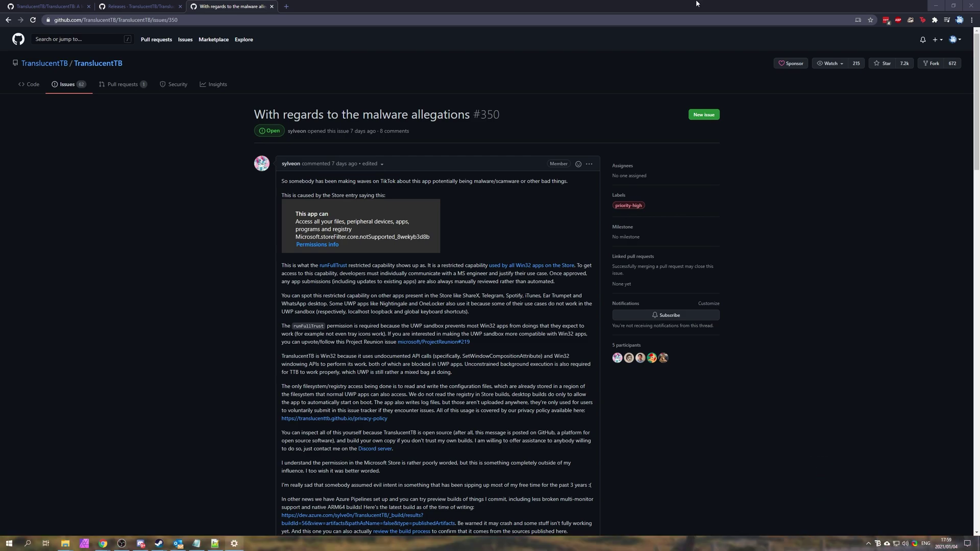
Step: Restore the browser to a floating window and compare the taskbar's look with the Start menu open and closed
{"action": "left_click_drag", "start_coordinate": [698, 4], "coordinate": [613, 56]}
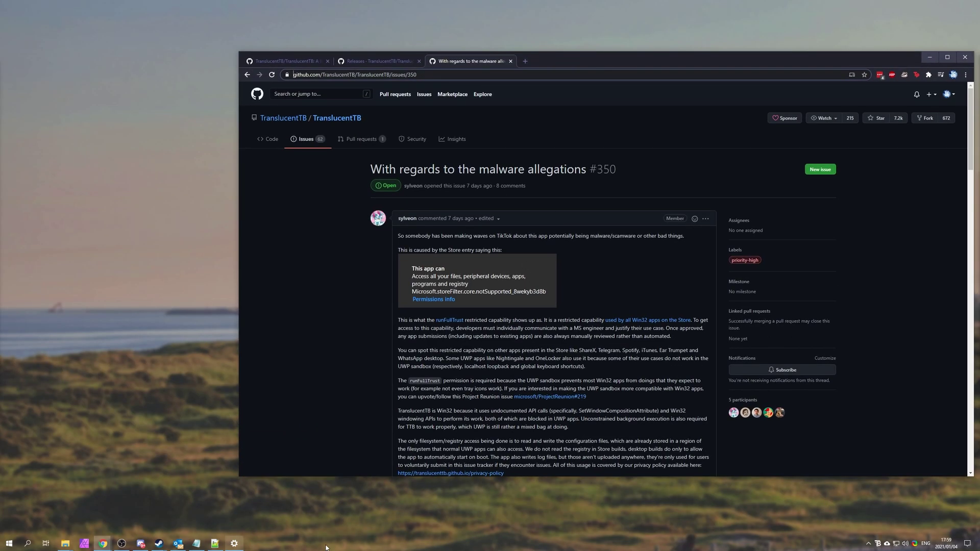
{"action": "left_click", "coordinate": [9, 543]}
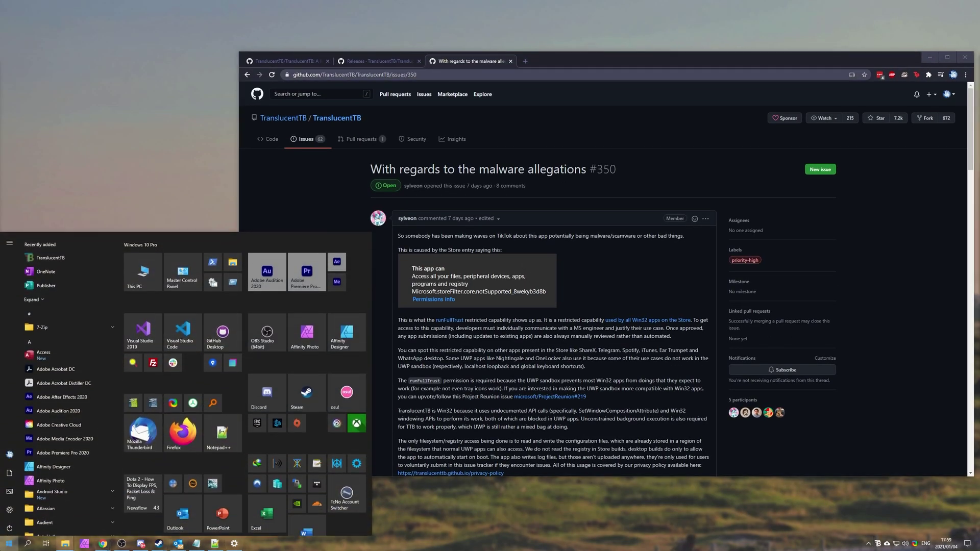
{"action": "key", "text": "super"}
{"action": "key", "text": "super"}
{"action": "key", "text": "super"}
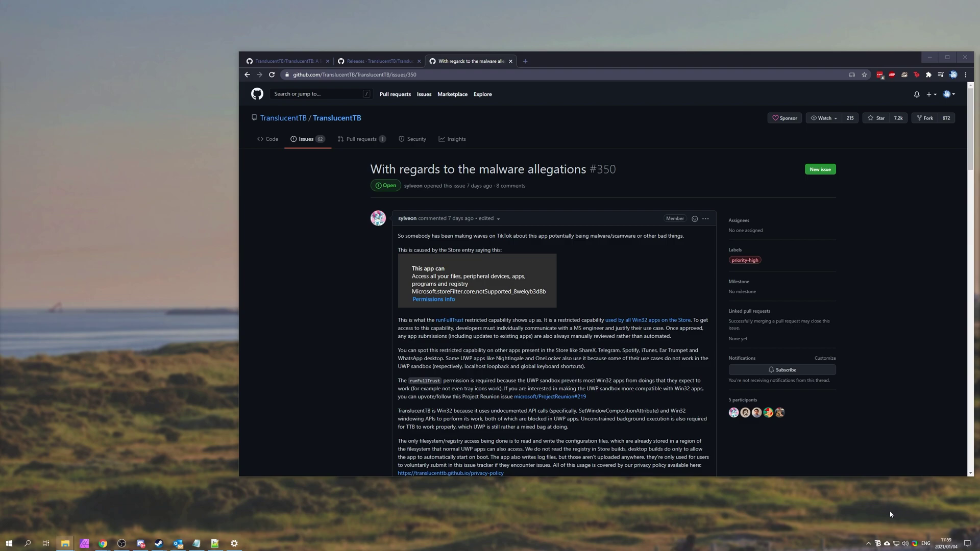
{"action": "key", "text": "super"}
{"action": "key", "text": "super"}
Step: Set Show Aero Peek to Always, and check the taskbar with the browser maximised and restored
{"action": "right_click", "coordinate": [878, 544]}
{"action": "mouse_move", "coordinate": [915, 491]}
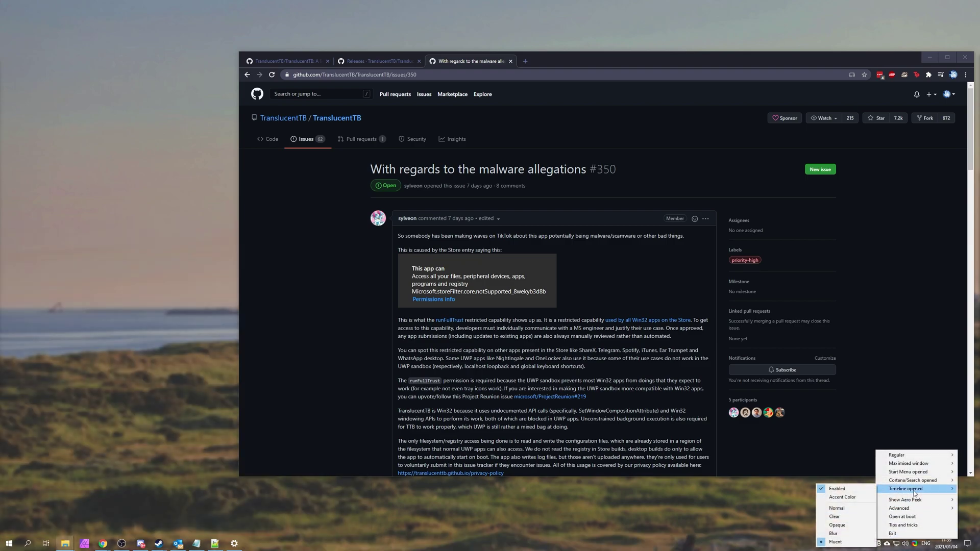
{"action": "right_click", "coordinate": [878, 544]}
{"action": "right_click", "coordinate": [879, 543]}
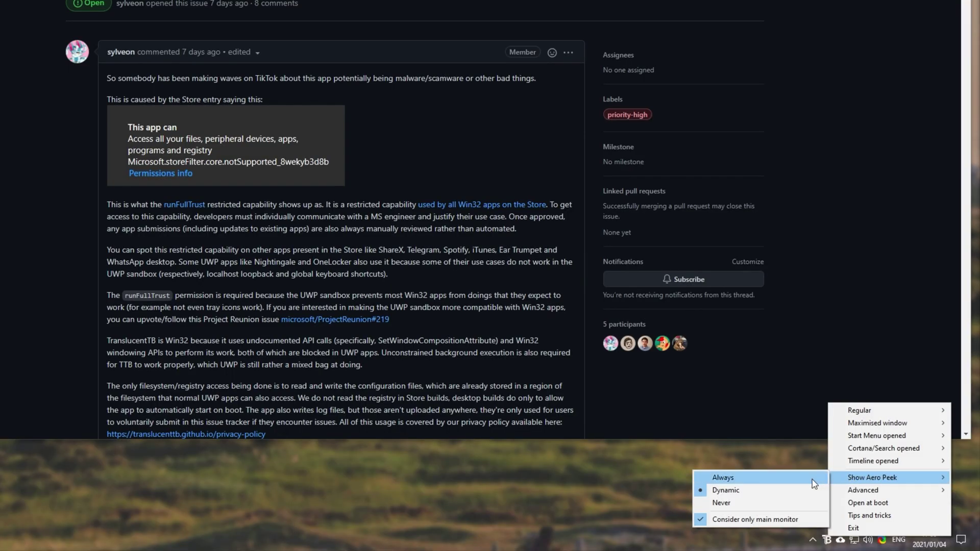
{"action": "left_click", "coordinate": [800, 479]}
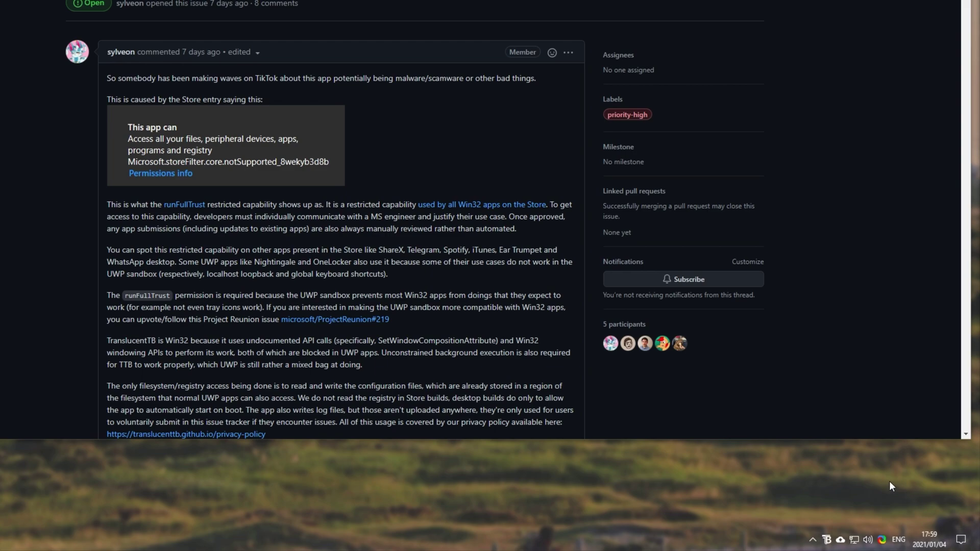
{"action": "key", "text": "super+Up"}
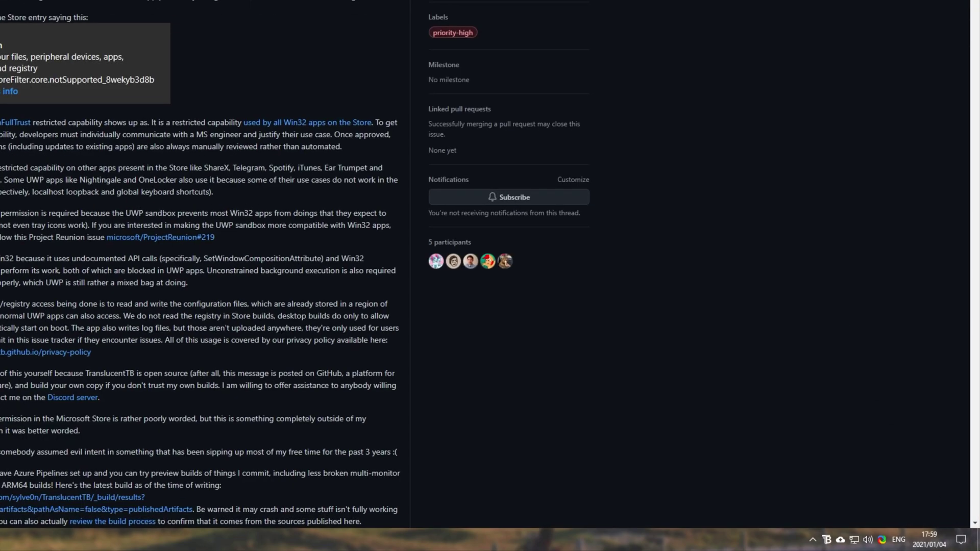
{"action": "key", "text": "super+Down"}
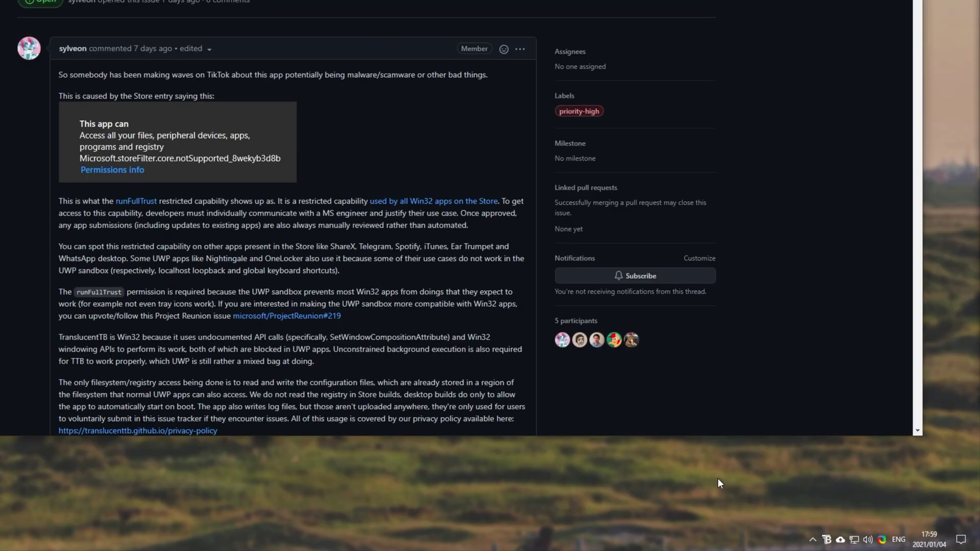
Step: Open TranslucentTB's settings file config.cfg for editing in Notepad and move its window higher up the screen
{"action": "right_click", "coordinate": [828, 542]}
{"action": "mouse_move", "coordinate": [860, 503]}
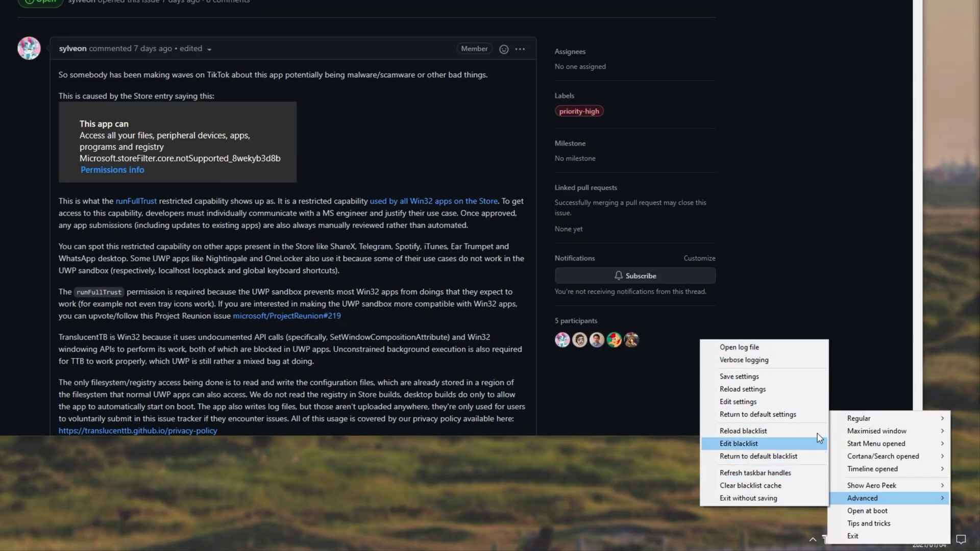
{"action": "left_click", "coordinate": [765, 402]}
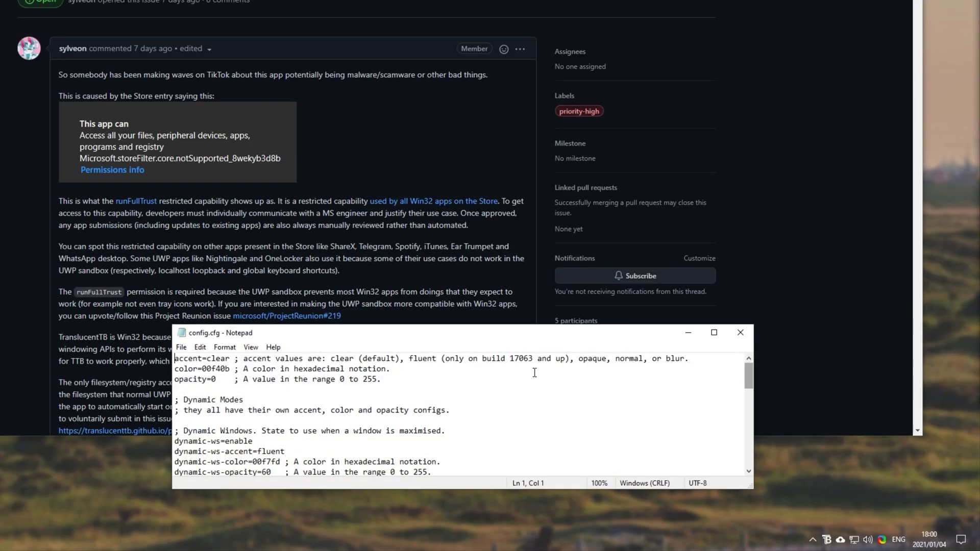
{"action": "left_click_drag", "start_coordinate": [353, 333], "coordinate": [428, 113]}
{"action": "key", "text": "ctrl+alt+c"}
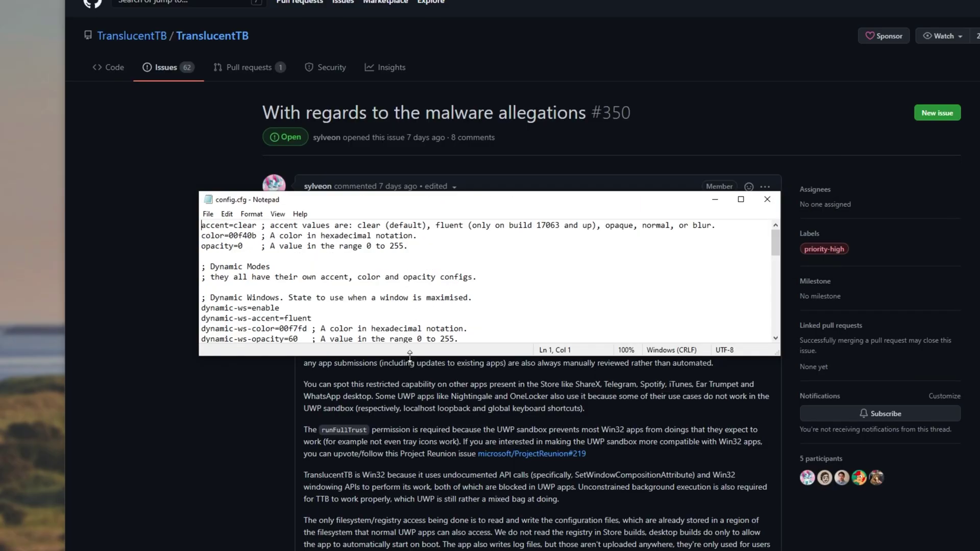
Step: Enlarge the config.cfg window and review its settings through to the advanced section, highlighting the no-tray value
{"action": "left_click_drag", "start_coordinate": [410, 356], "coordinate": [430, 505]}
{"action": "key", "text": "ctrl+alt+c"}
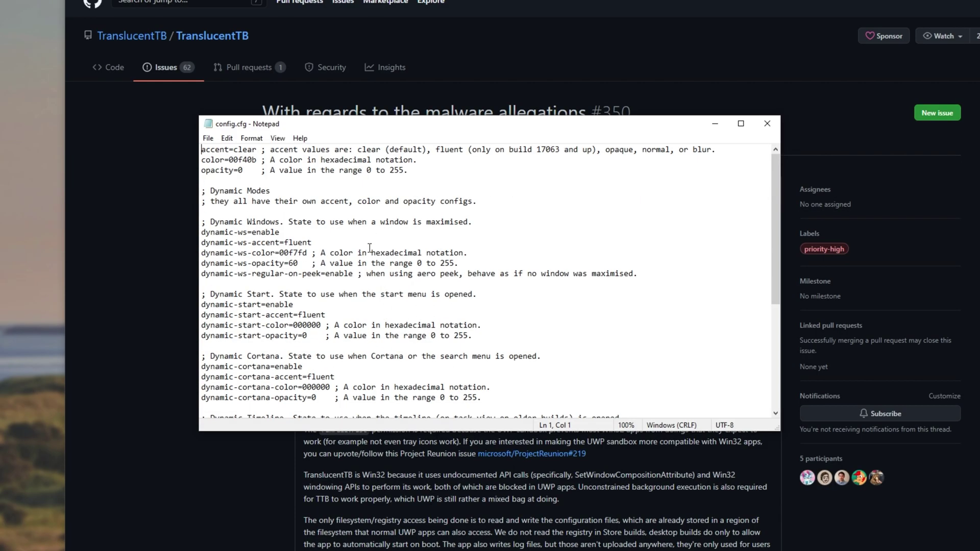
{"action": "scroll", "coordinate": [369, 248], "scroll_direction": "down", "scroll_amount": 6}
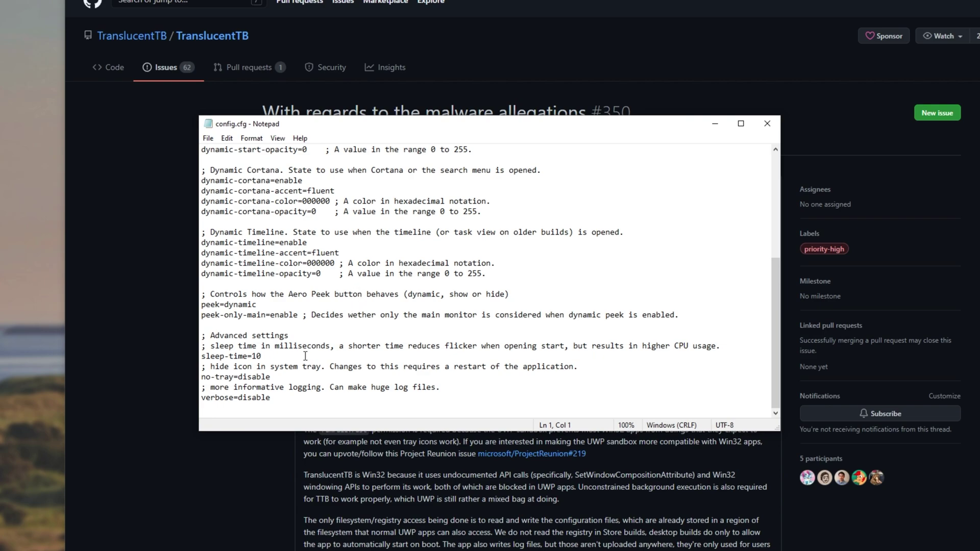
{"action": "left_click_drag", "start_coordinate": [239, 377], "coordinate": [284, 377]}
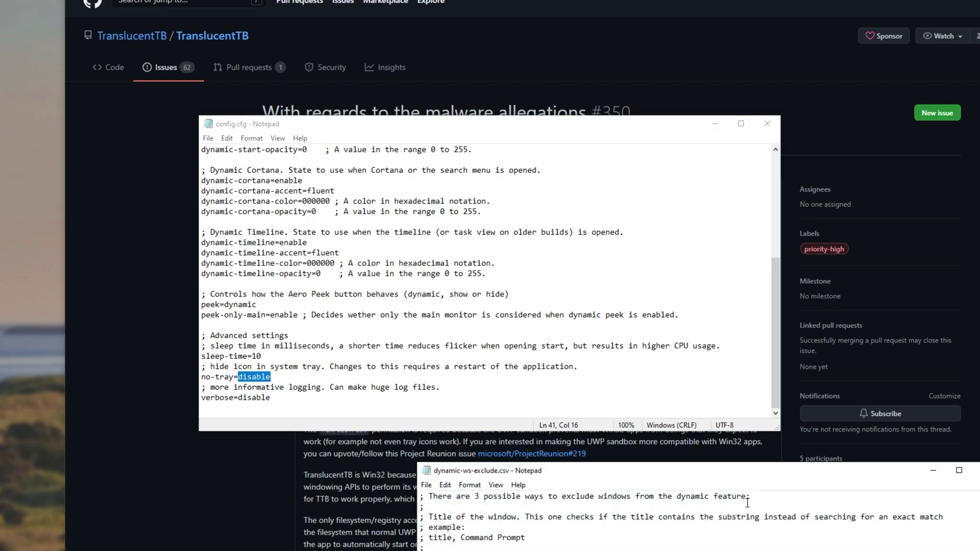
Step: Bring dynamic-ws-exclude.csv over the config file and examine its window title, exe name and window class exclusion examples
{"action": "left_click_drag", "start_coordinate": [654, 474], "coordinate": [437, 117]}
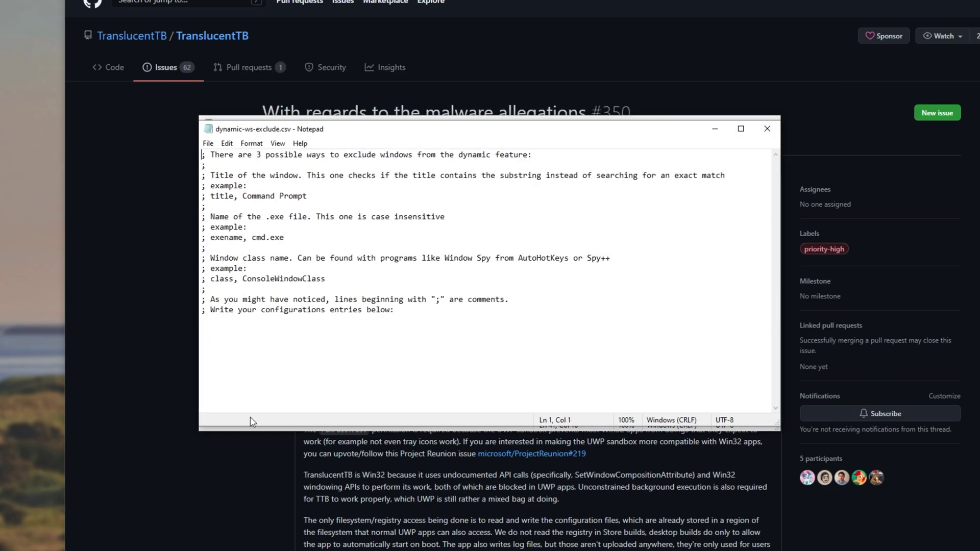
{"action": "left_click_drag", "start_coordinate": [247, 196], "coordinate": [346, 202]}
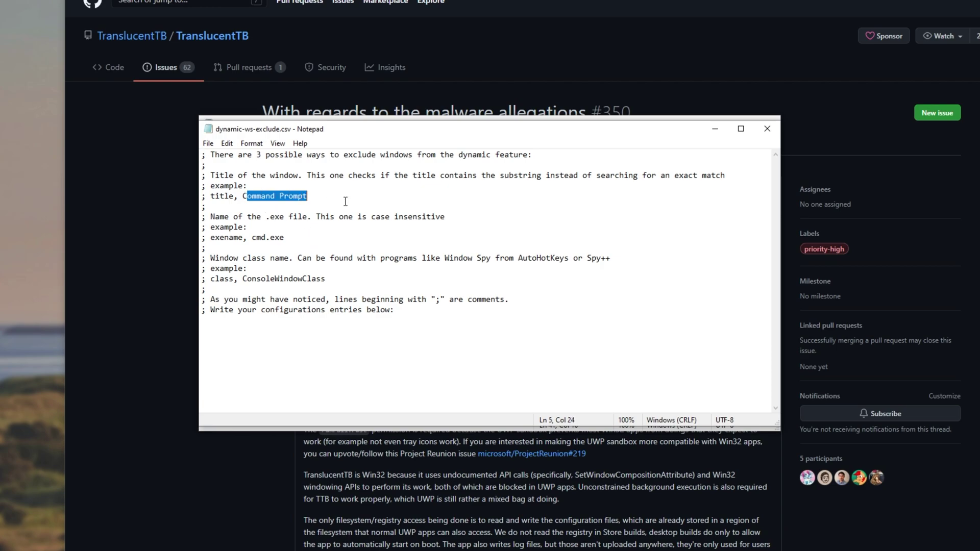
{"action": "left_click_drag", "start_coordinate": [284, 238], "coordinate": [202, 238]}
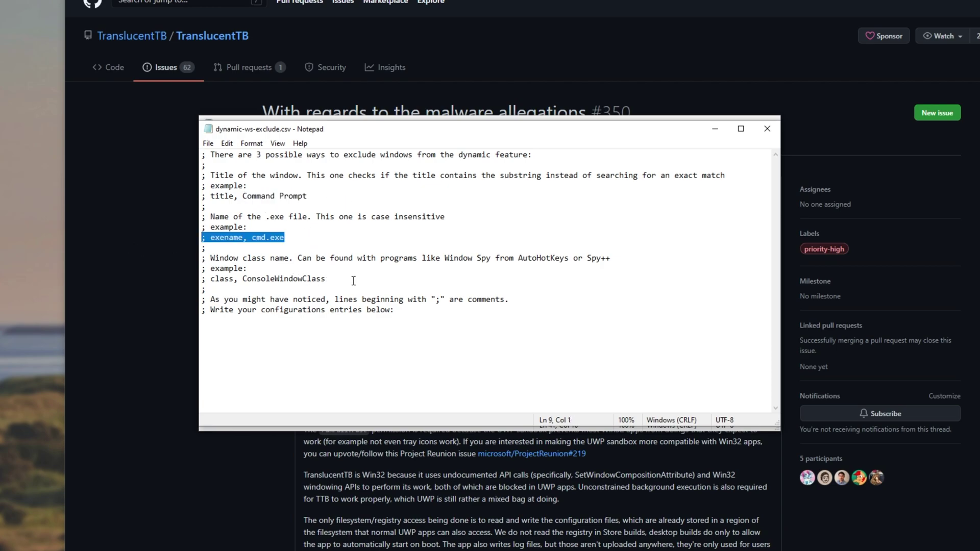
{"action": "left_click_drag", "start_coordinate": [354, 281], "coordinate": [179, 269]}
Step: Add the entry "title, csgo" below the comments in dynamic-ws-exclude.csv and save the file
{"action": "left_click", "coordinate": [263, 290]}
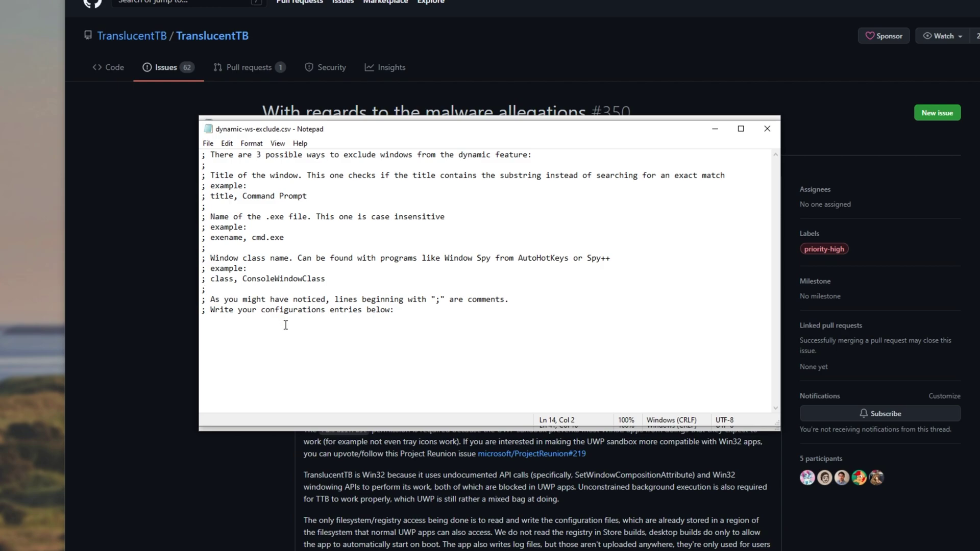
{"action": "key", "text": "Return"}
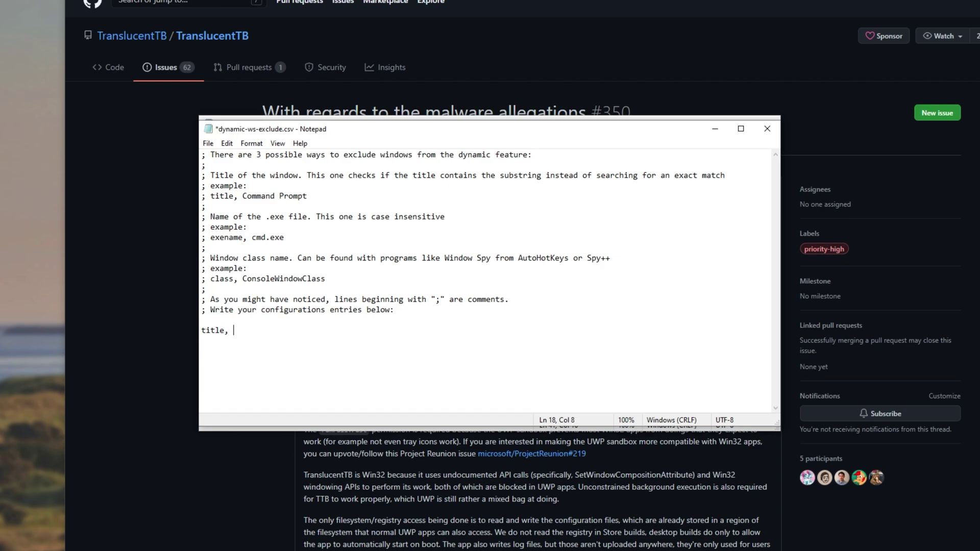
{"action": "key", "text": "ctrl+s"}
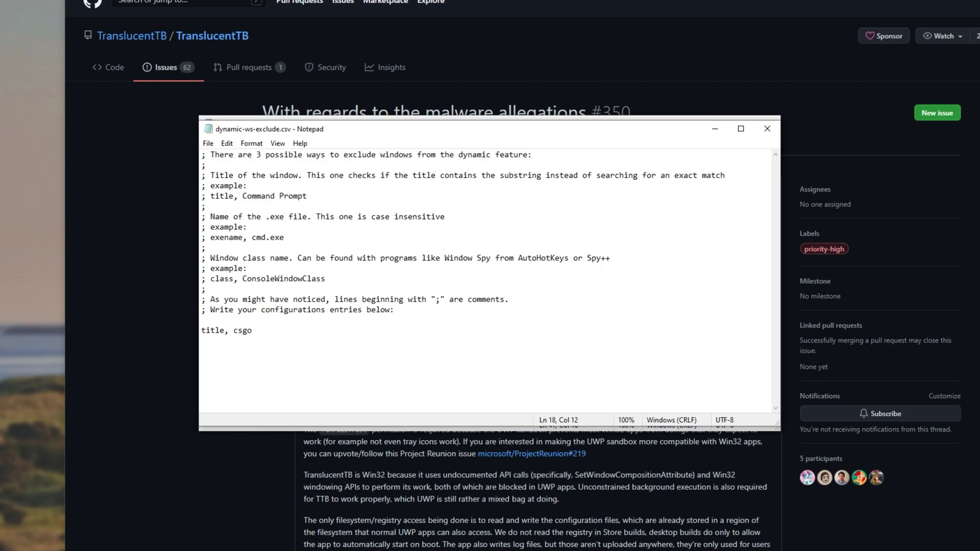
Step: Create a new Notepad document containing "asdasd", save it as csgo.txt and reposition its window
{"action": "left_click", "coordinate": [626, 510]}
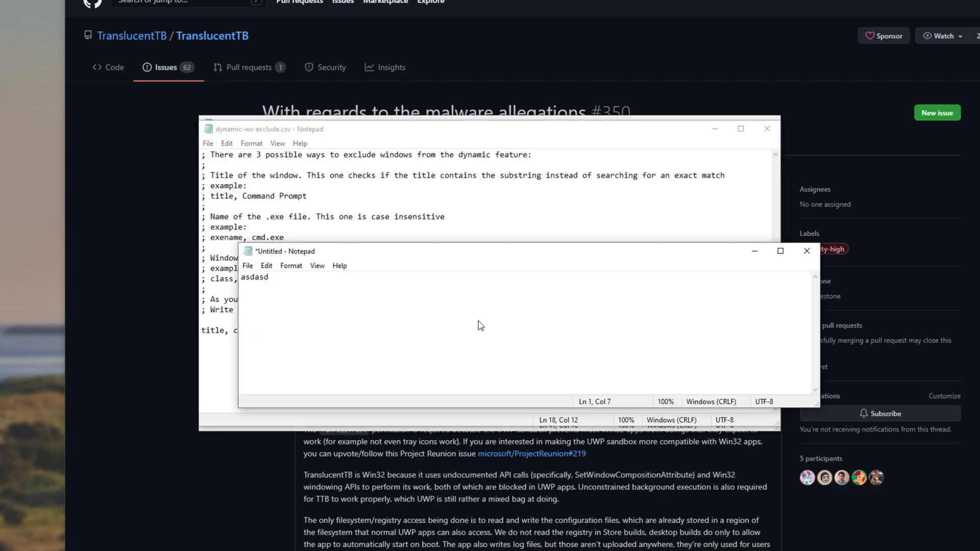
{"action": "key", "text": "ctrl+s"}
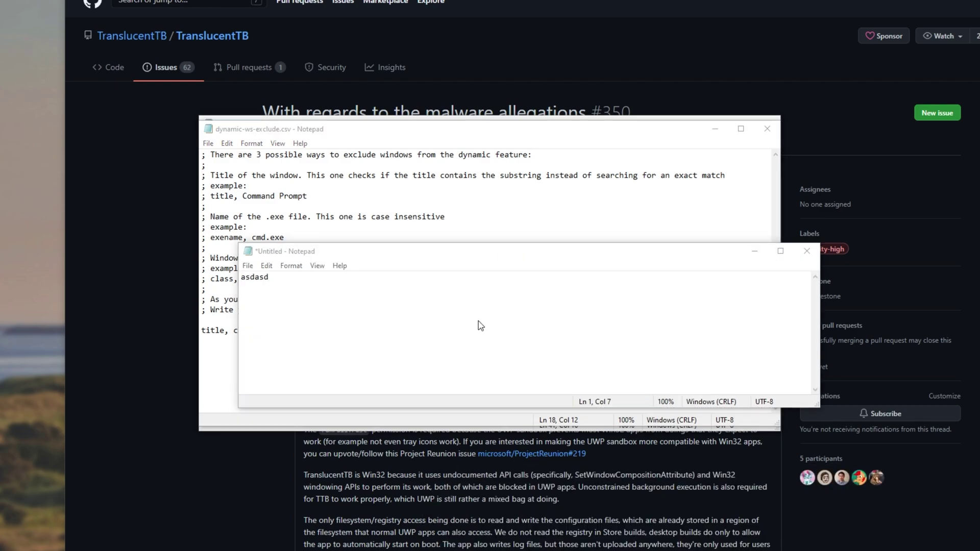
{"action": "left_click_drag", "start_coordinate": [495, 212], "coordinate": [547, 246]}
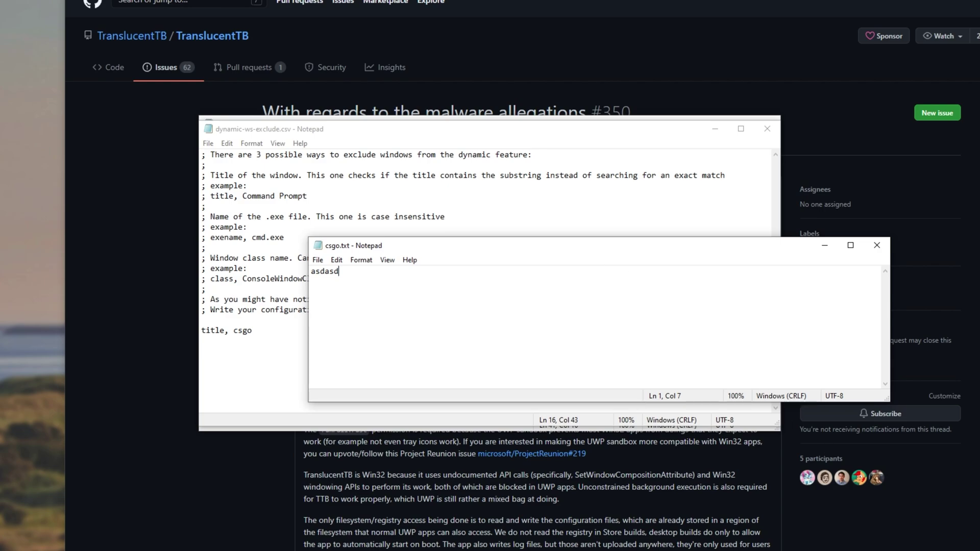
Step: Reload TranslucentTB's blacklist so the edited exclusion file is applied
{"action": "right_click", "coordinate": [827, 539]}
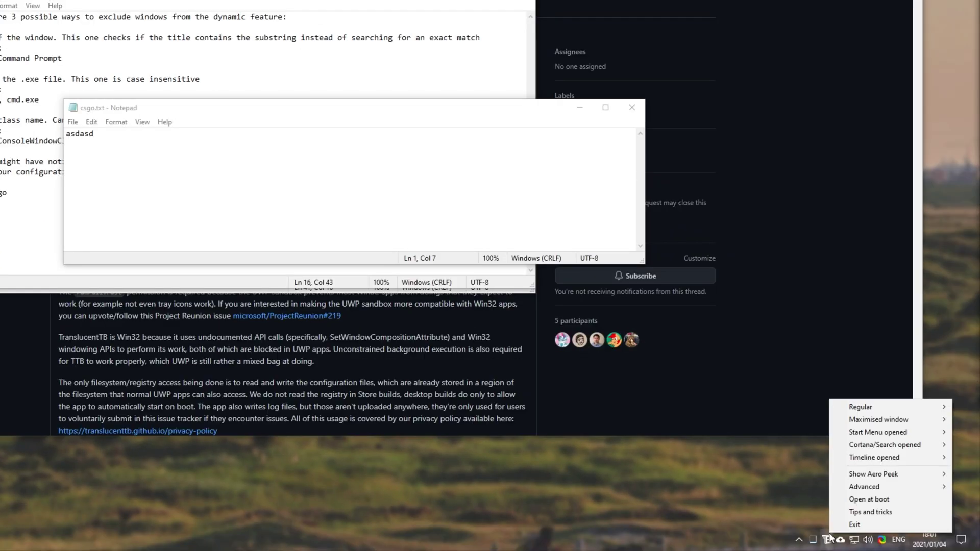
{"action": "mouse_move", "coordinate": [891, 494]}
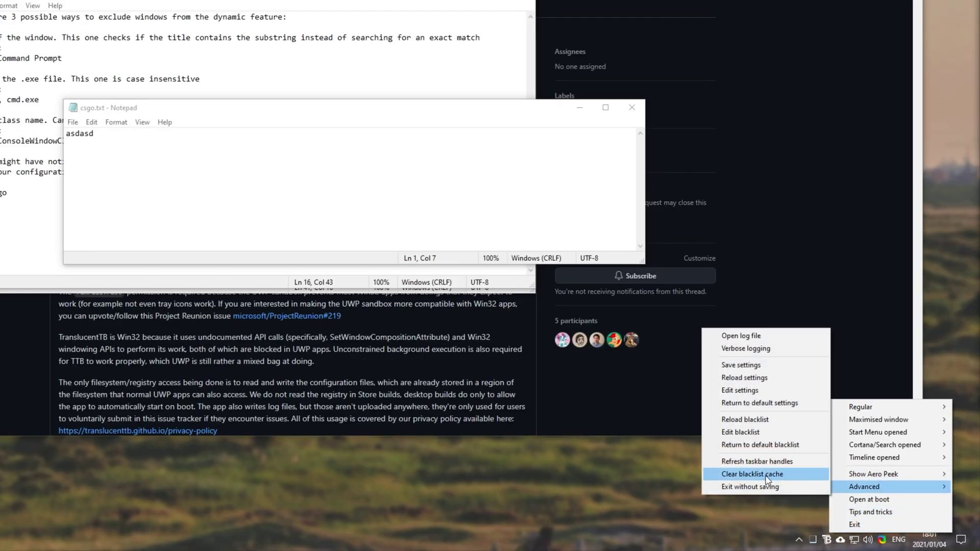
{"action": "left_click", "coordinate": [777, 422]}
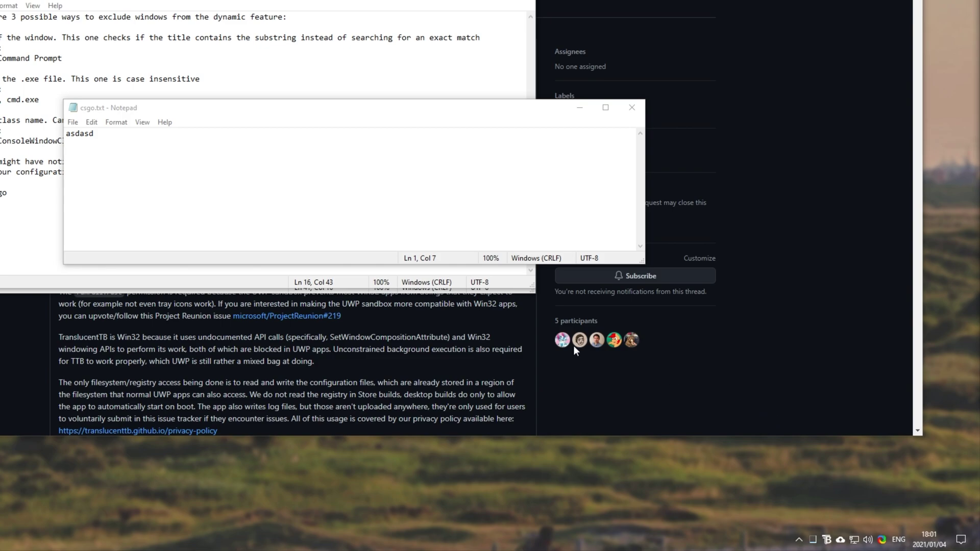
{"action": "right_click", "coordinate": [827, 539]}
{"action": "mouse_move", "coordinate": [856, 428]}
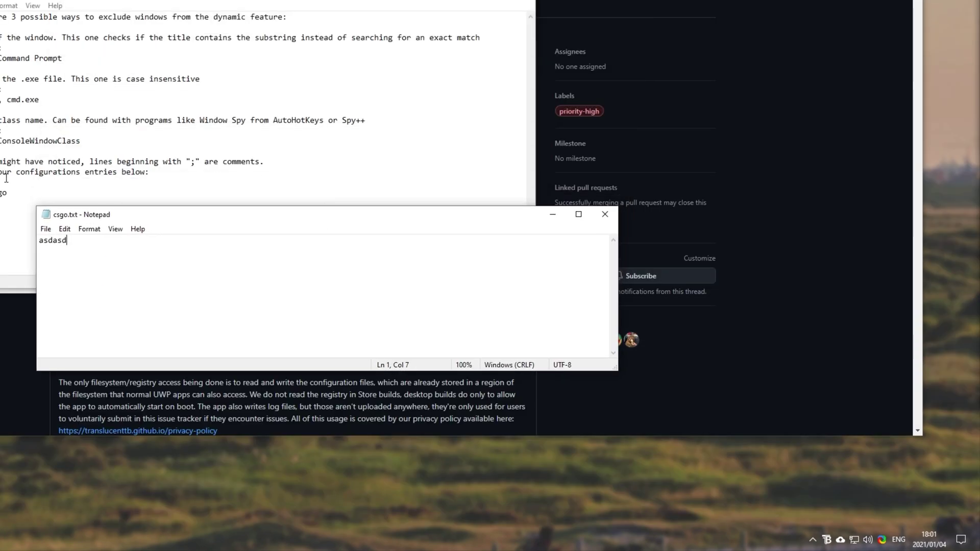
Step: Compare the taskbar's appearance with the browser maximised and restored
{"action": "left_click", "coordinate": [450, 356]}
{"action": "left_click_drag", "start_coordinate": [562, 0], "coordinate": [531, 0]}
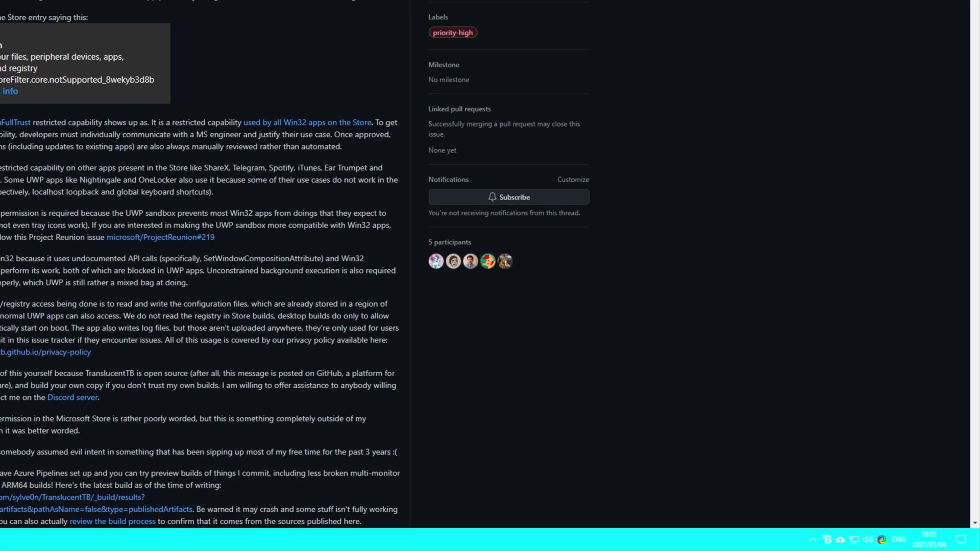
{"action": "key", "text": "super+Down"}
{"action": "key", "text": "super+Up"}
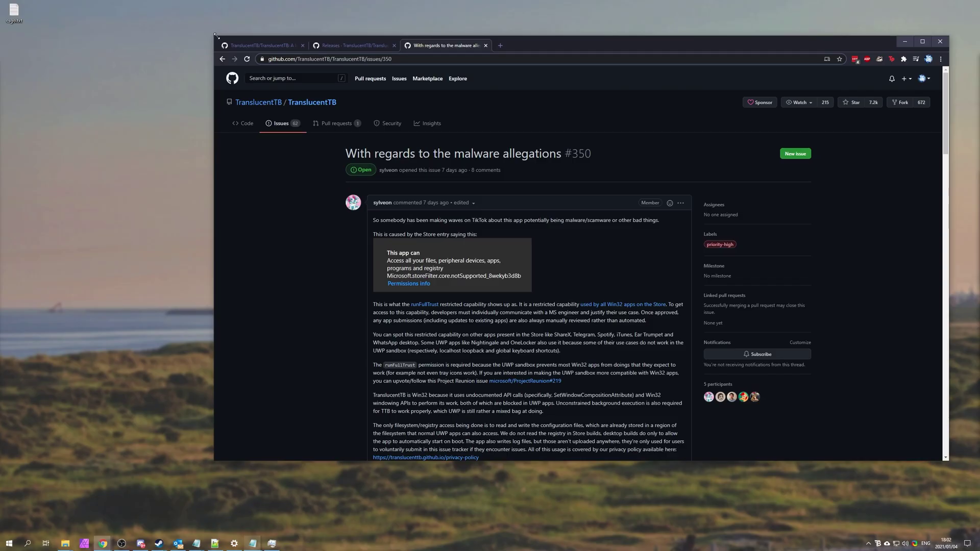
Step: Shrink the browser window, move it above the Notepad windows and close csgo.txt
{"action": "left_click_drag", "start_coordinate": [216, 35], "coordinate": [493, 232]}
{"action": "left_click_drag", "start_coordinate": [813, 241], "coordinate": [705, 50]}
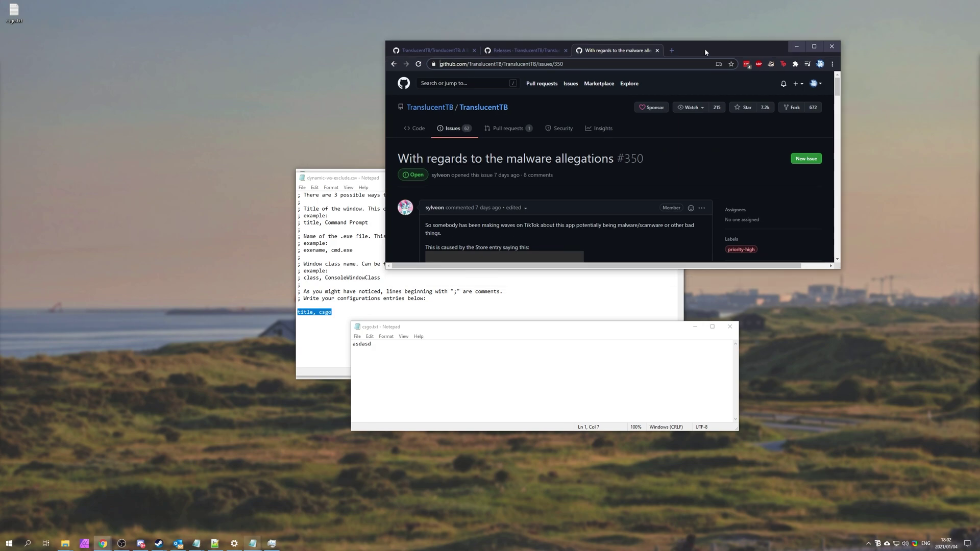
{"action": "left_click", "coordinate": [657, 344]}
{"action": "left_click", "coordinate": [729, 333]}
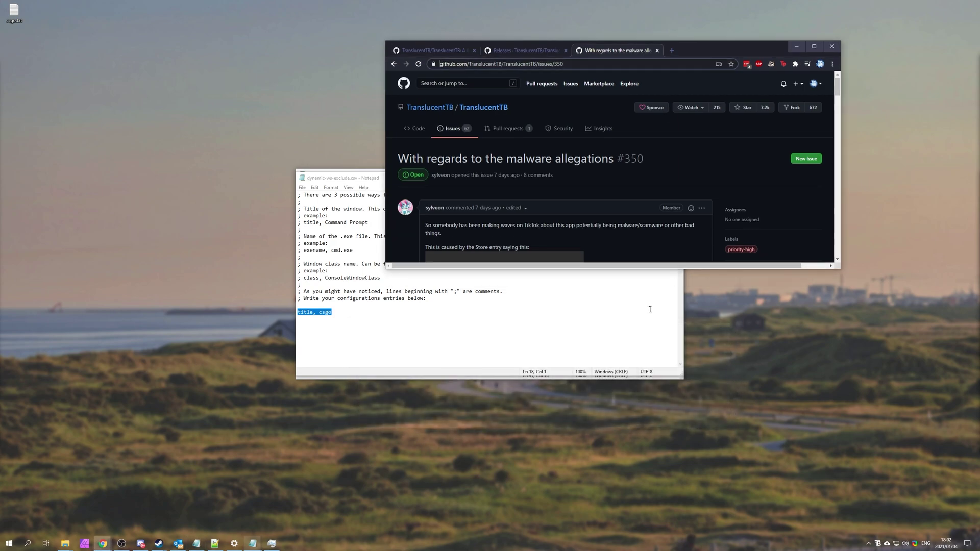
Step: Clear the desktop by putting away the browser and closing the dynamic-ws-exclude.csv and config.cfg windows
{"action": "left_click", "coordinate": [491, 182]}
{"action": "left_click_drag", "start_coordinate": [782, 50], "coordinate": [658, 169]}
{"action": "left_click", "coordinate": [673, 166]}
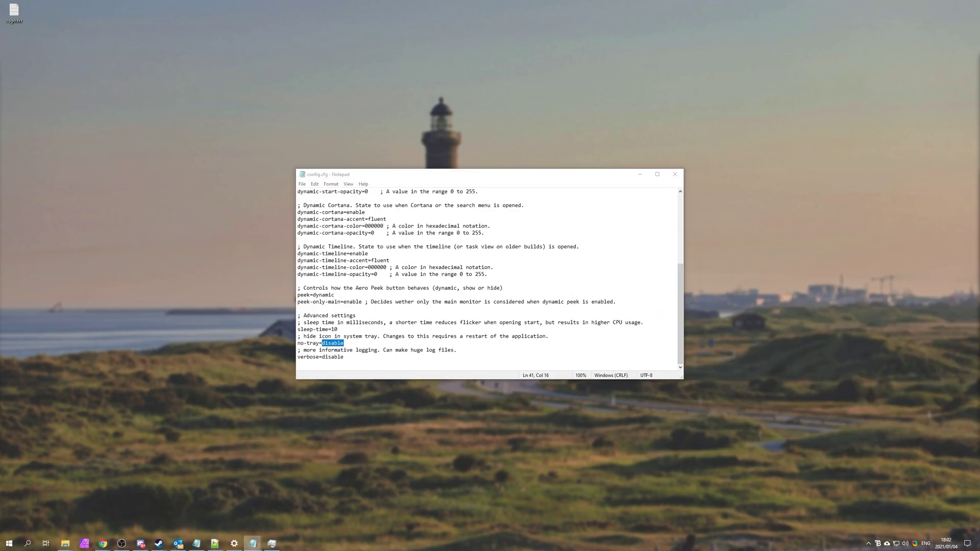
{"action": "left_click_drag", "start_coordinate": [0, 153], "coordinate": [0, 205]}
{"action": "key", "text": "alt+Tab"}
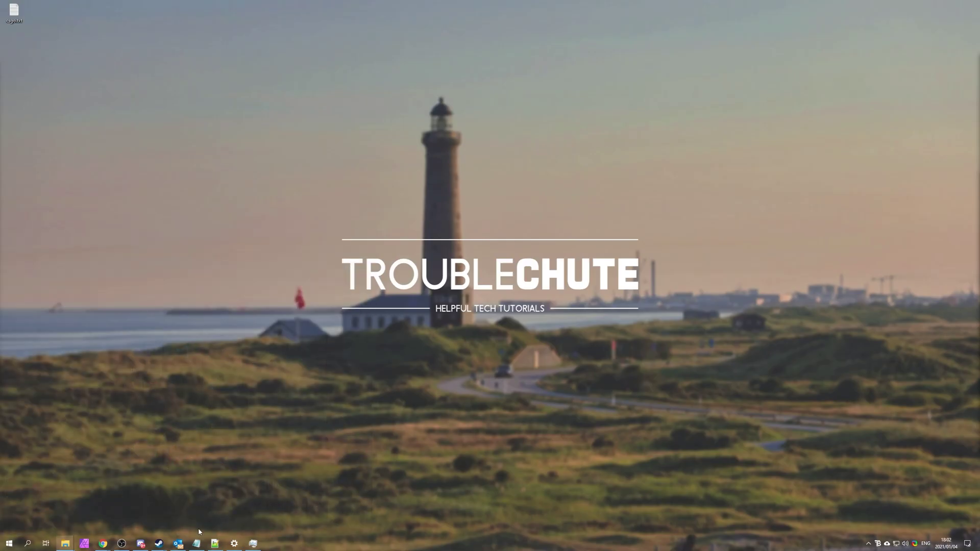
Step: Set TranslucentTB to open at boot and open its Tips and tricks web page
{"action": "right_click", "coordinate": [878, 544]}
{"action": "left_click", "coordinate": [887, 523]}
{"action": "right_click", "coordinate": [877, 543]}
{"action": "left_click", "coordinate": [899, 526]}
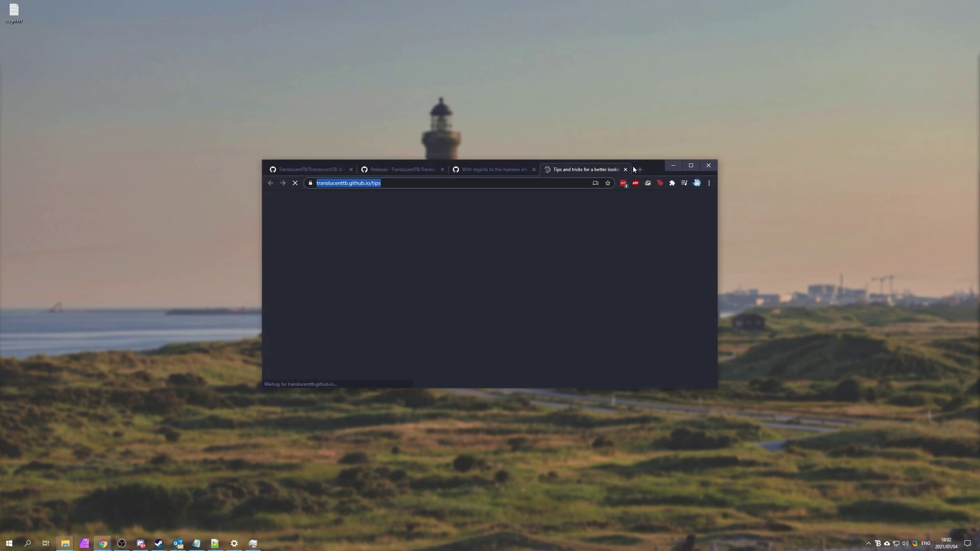
Step: Read the tips page's sections on the colour picker and turning off the Windows accent colour on the taskbar
{"action": "scroll", "coordinate": [633, 236], "scroll_direction": "down", "scroll_amount": 5}
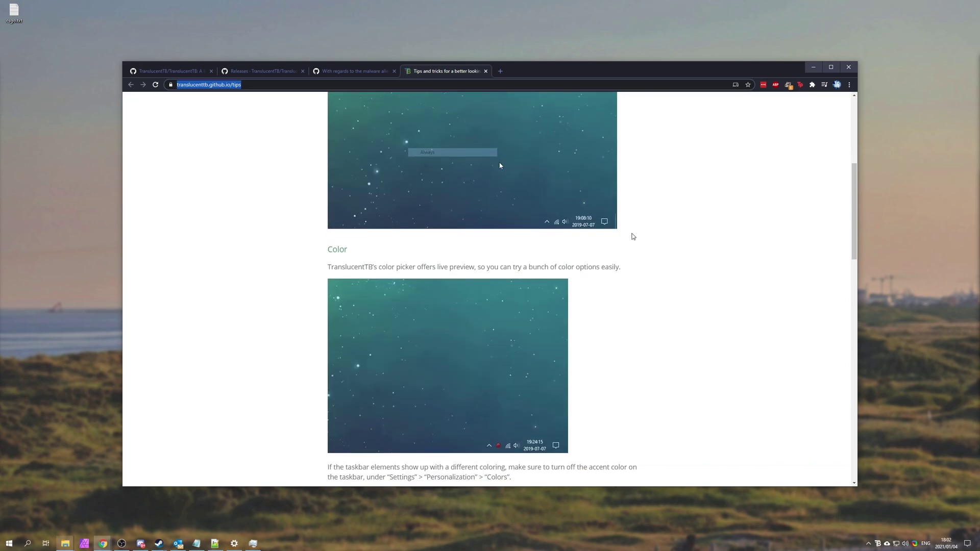
{"action": "scroll", "coordinate": [636, 245], "scroll_direction": "up", "scroll_amount": 2}
{"action": "scroll", "coordinate": [641, 256], "scroll_direction": "down", "scroll_amount": 5}
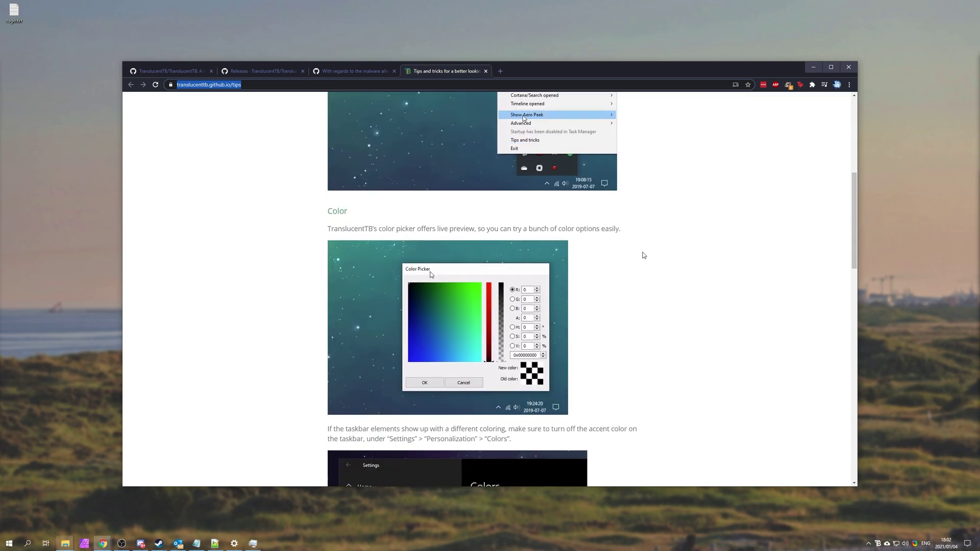
{"action": "scroll", "coordinate": [644, 255], "scroll_direction": "down", "scroll_amount": 4}
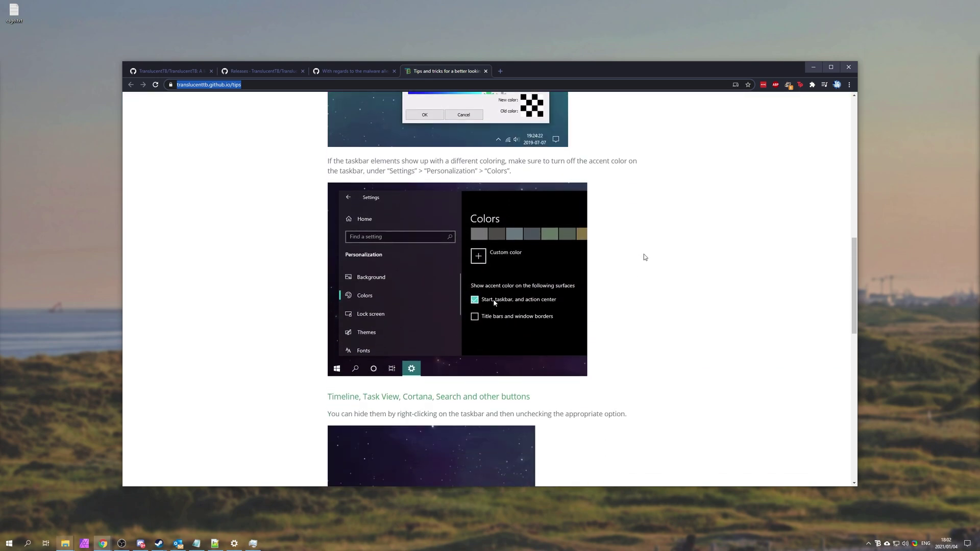